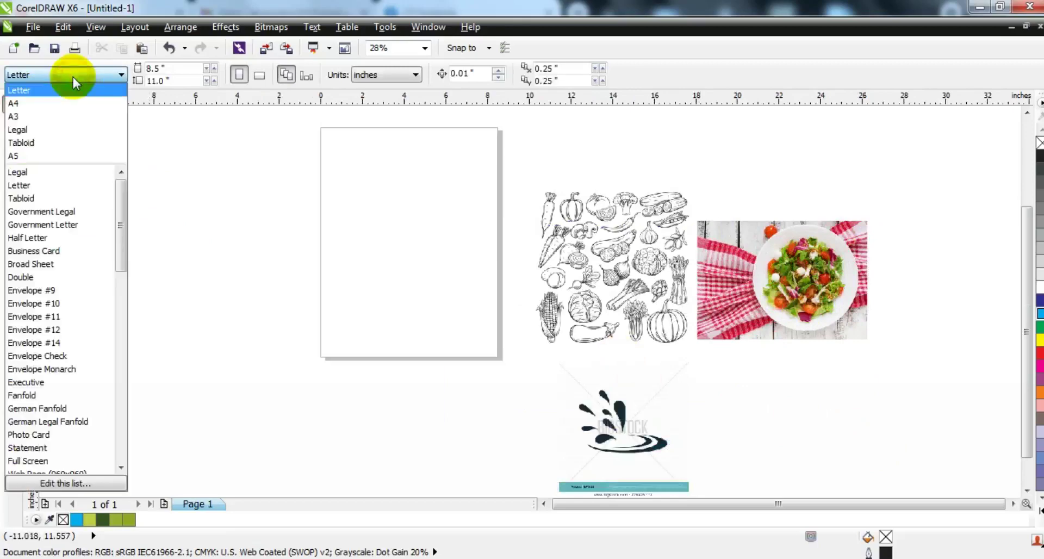
Set the page size to A4 and draw a rectangle covering the whole page, about 209 × 299 mm
{"action": "left_click", "coordinate": [63, 108]}
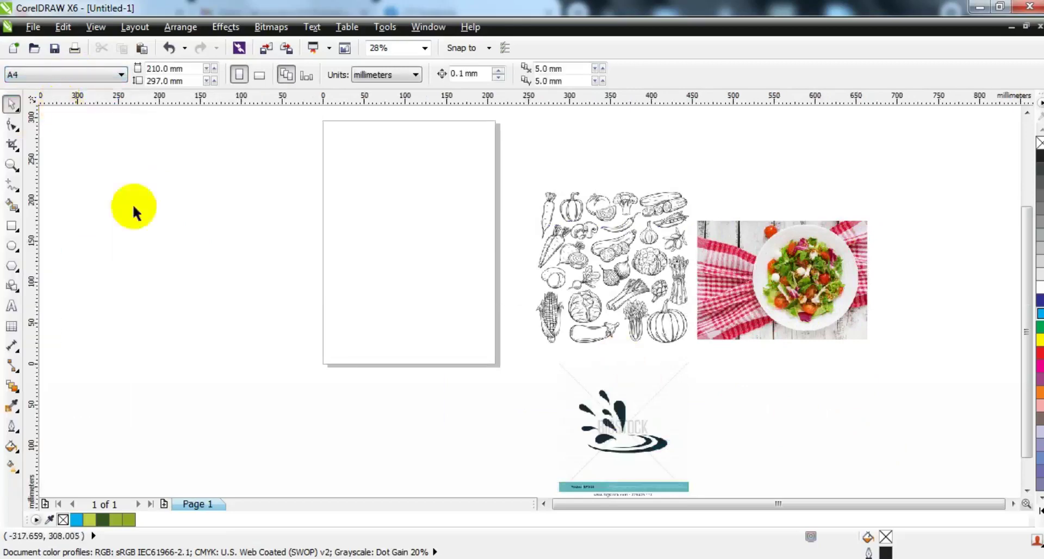
{"action": "left_click", "coordinate": [11, 231]}
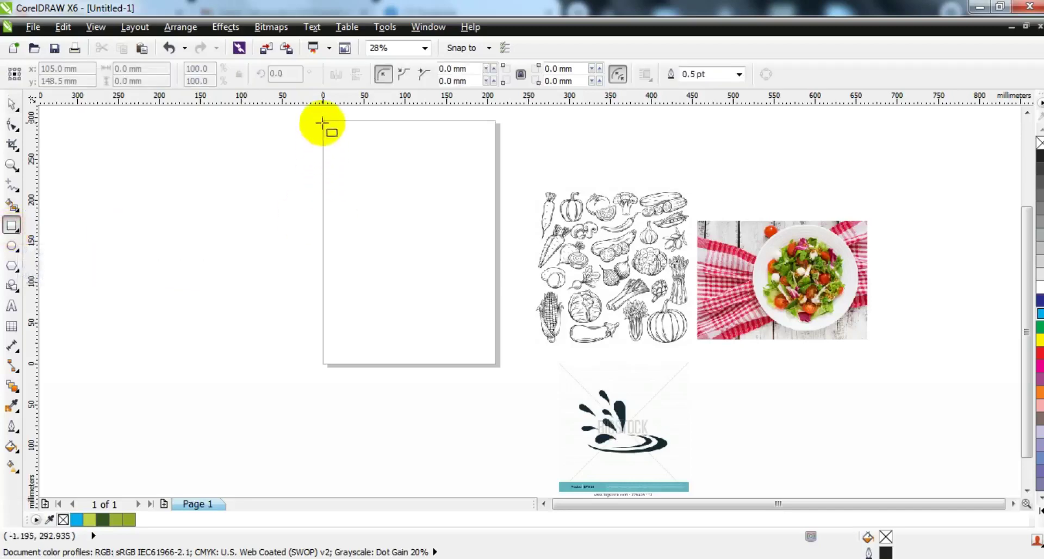
{"action": "left_click_drag", "start_coordinate": [323, 120], "coordinate": [494, 356]}
{"action": "key", "text": "shift+F2"}
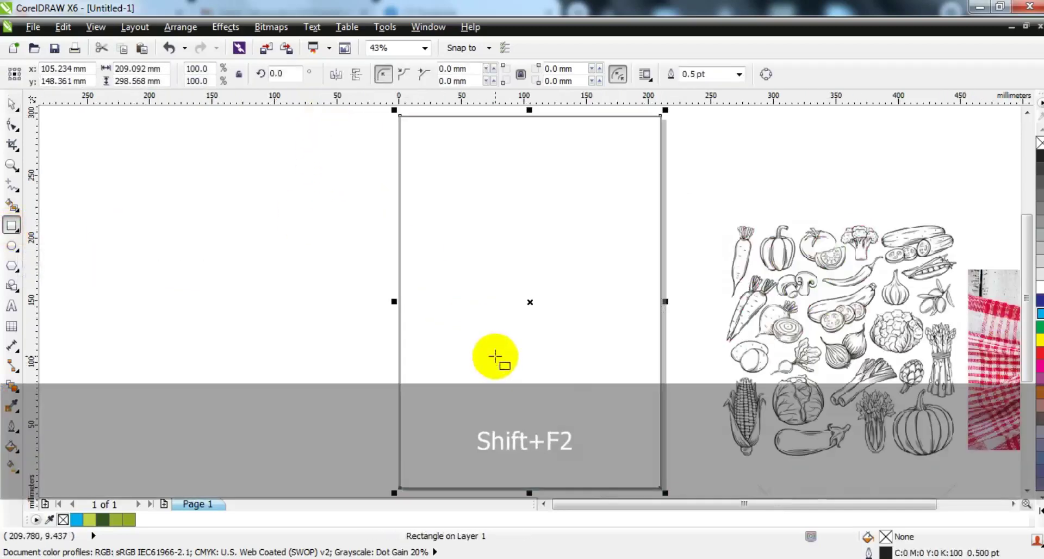
Fill the page rectangle with light green (#C0CE43) and deselect it
{"action": "left_click", "coordinate": [9, 106]}
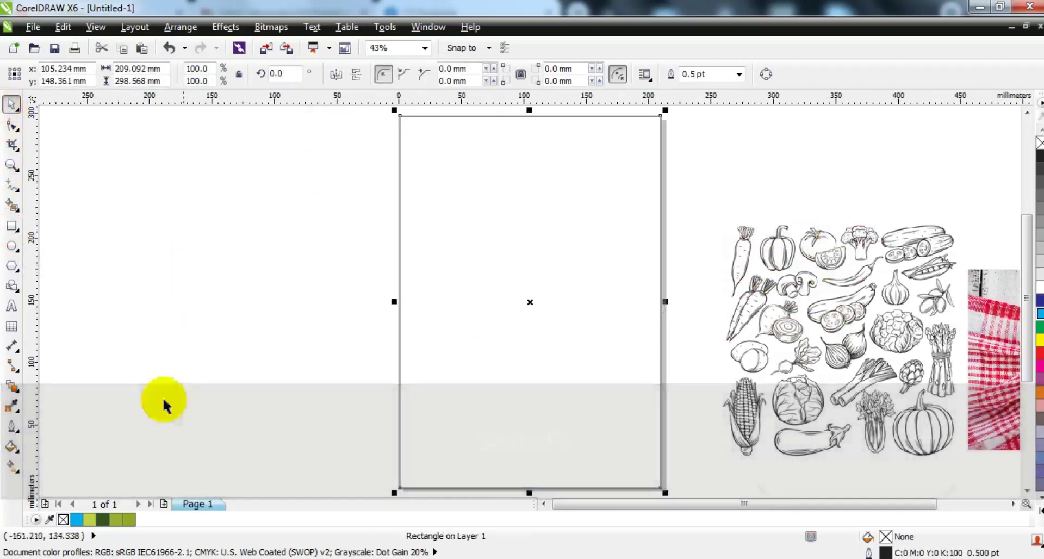
{"action": "left_click", "coordinate": [88, 519]}
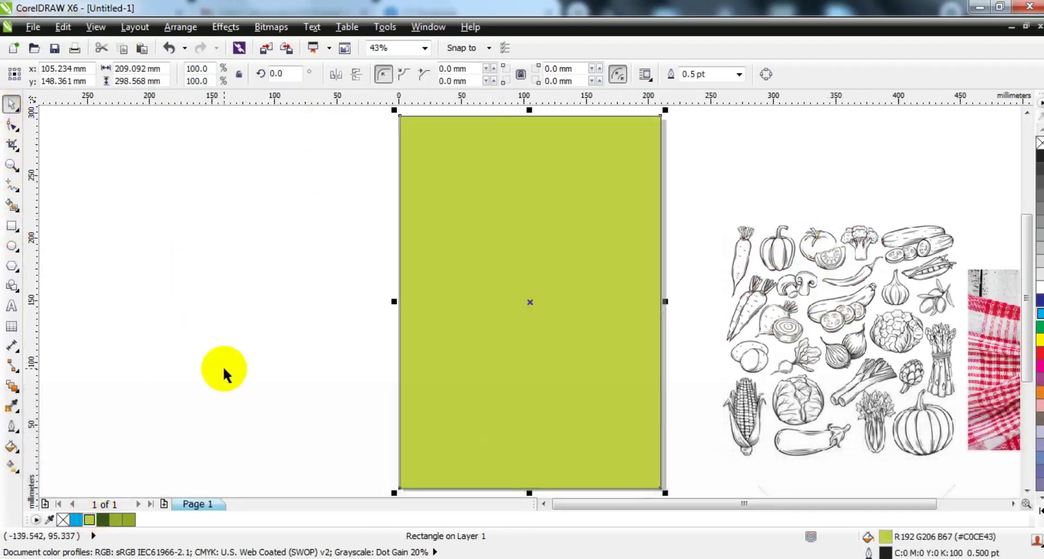
{"action": "left_click", "coordinate": [224, 369]}
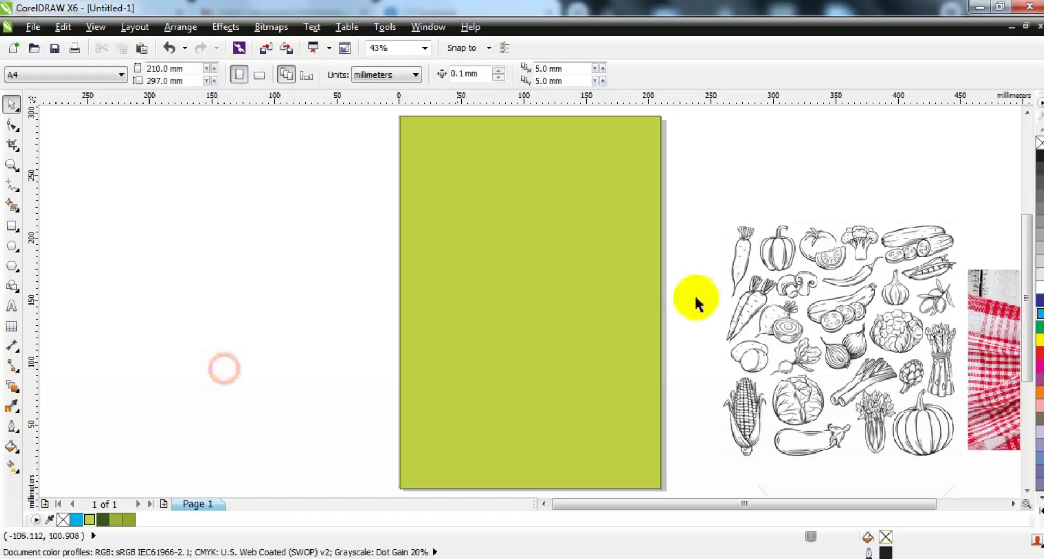
Move the vegetable sketch bitmap to the empty area on the other side of the page
{"action": "left_click", "coordinate": [837, 304]}
{"action": "left_click_drag", "start_coordinate": [887, 328], "coordinate": [278, 305]}
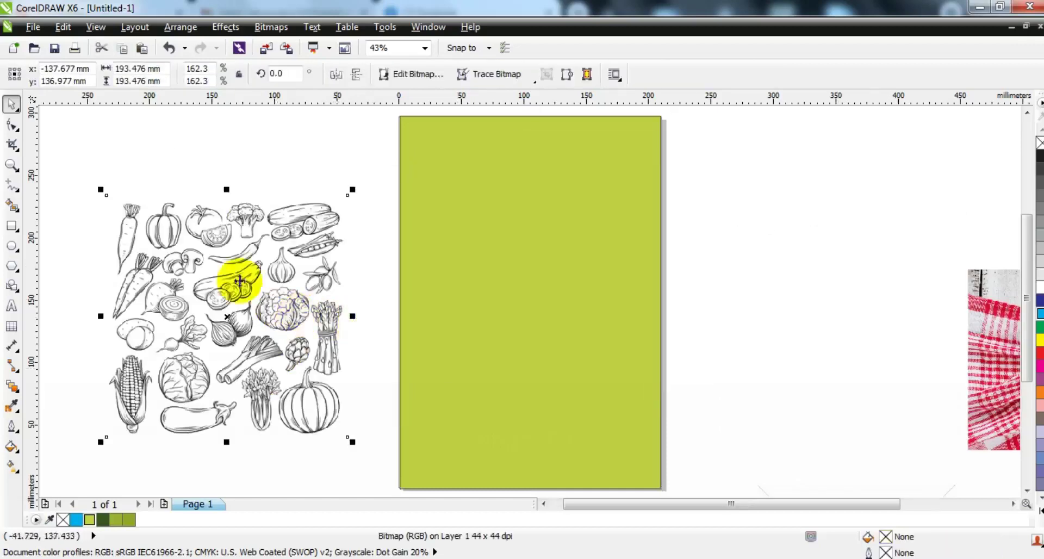
Examine the line quality and pixelation of the vegetable sketch bitmap at close range
{"action": "left_click", "coordinate": [11, 165]}
{"action": "left_click_drag", "start_coordinate": [98, 167], "coordinate": [361, 332]}
{"action": "left_click", "coordinate": [16, 113]}
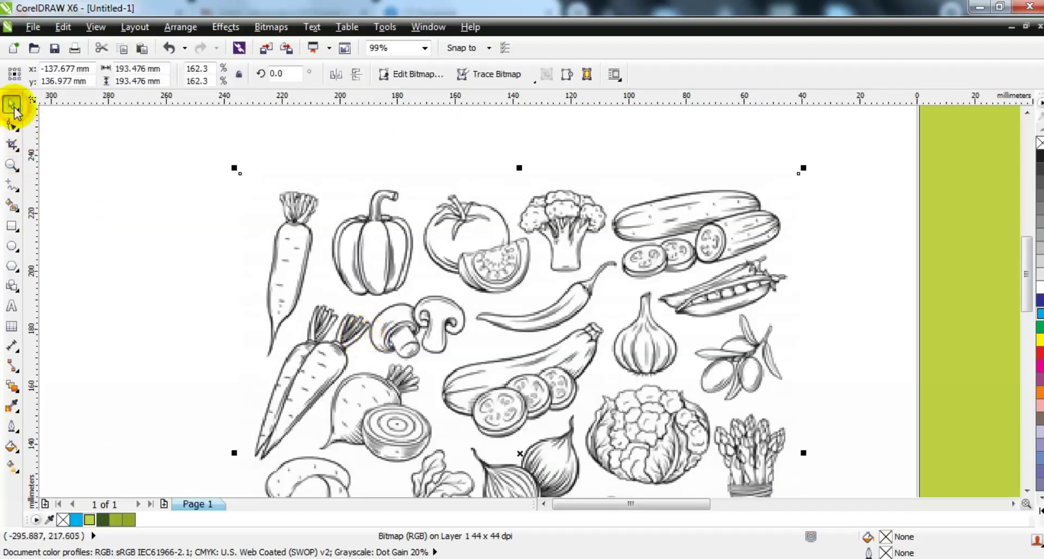
{"action": "left_click", "coordinate": [11, 165]}
{"action": "left_click", "coordinate": [302, 228]}
{"action": "left_click", "coordinate": [442, 290]}
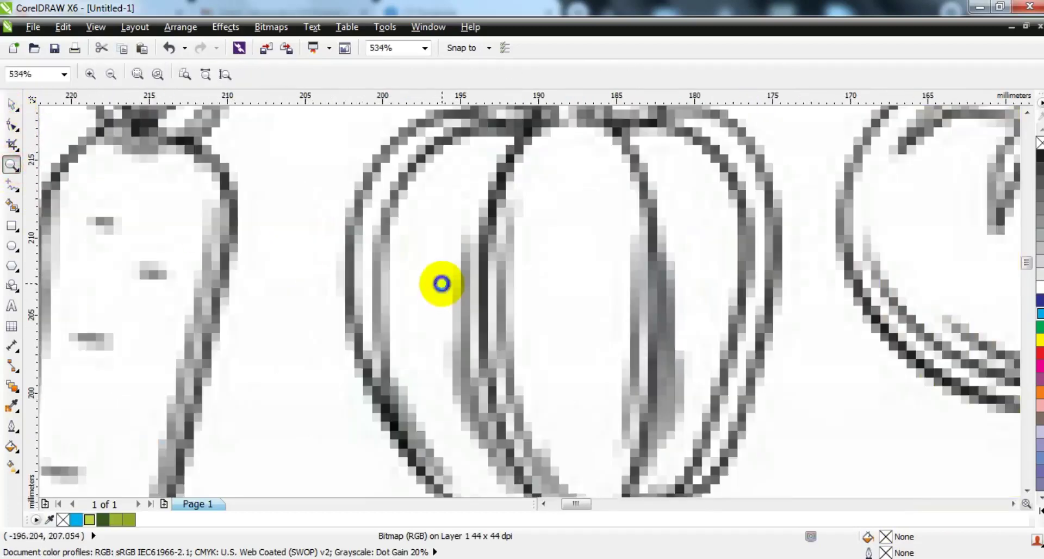
{"action": "right_click", "coordinate": [441, 284]}
{"action": "left_click", "coordinate": [11, 104]}
Convert the vegetable sketch to an 8-bit grayscale bitmap at 300 dpi
{"action": "left_click_drag", "start_coordinate": [402, 296], "coordinate": [373, 305]}
{"action": "left_click", "coordinate": [271, 27]}
{"action": "left_click", "coordinate": [290, 43]}
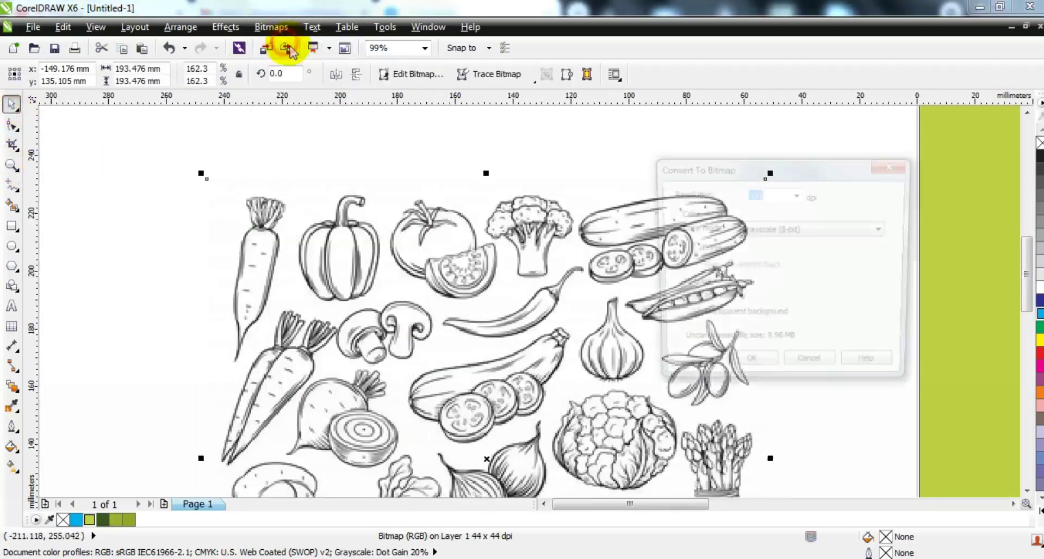
{"action": "left_click", "coordinate": [748, 371]}
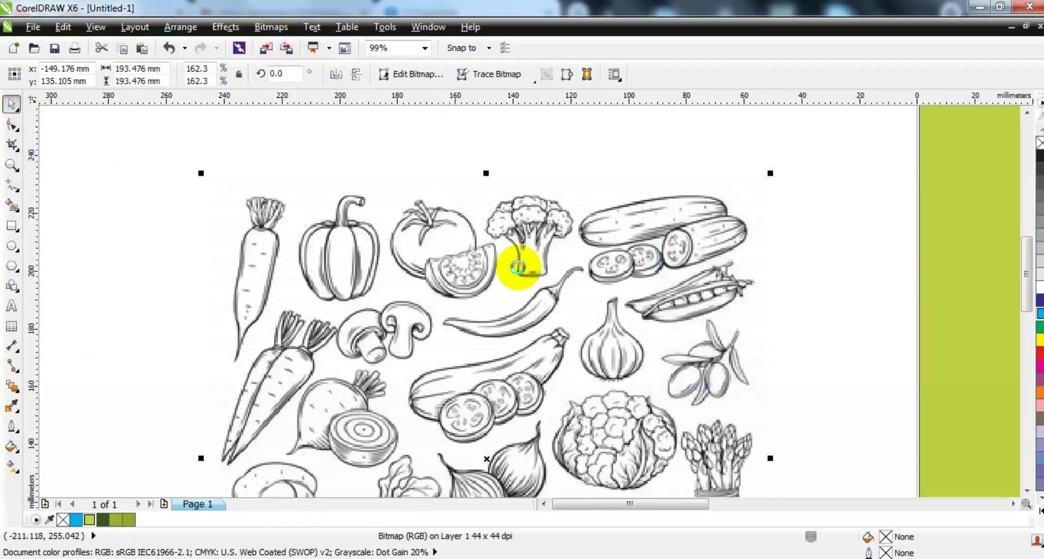
Try to convert the grayscale vegetable bitmap to 1-bit black and white using the Line Art method
{"action": "left_click", "coordinate": [257, 28]}
{"action": "mouse_move", "coordinate": [323, 194]}
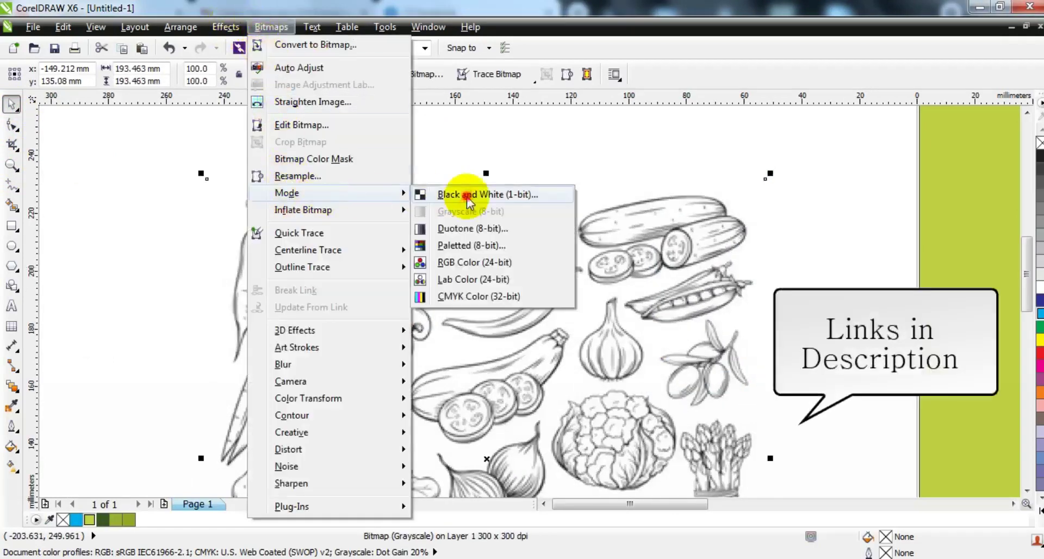
{"action": "left_click", "coordinate": [435, 198]}
{"action": "left_click", "coordinate": [531, 317]}
{"action": "left_click", "coordinate": [531, 333]}
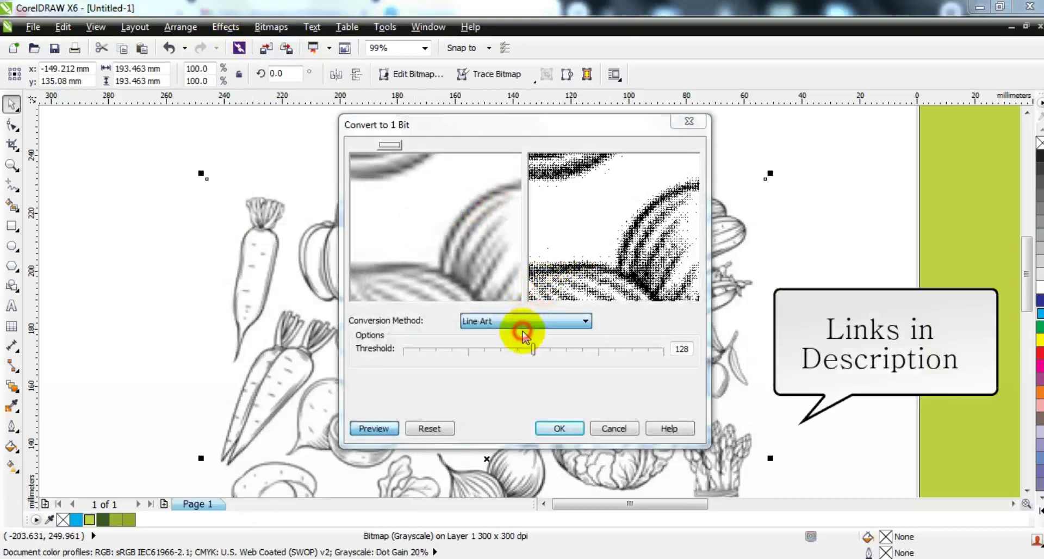
{"action": "left_click", "coordinate": [559, 427]}
{"action": "left_click_drag", "start_coordinate": [522, 386], "coordinate": [513, 325]}
{"action": "key", "text": "ctrl+z"}
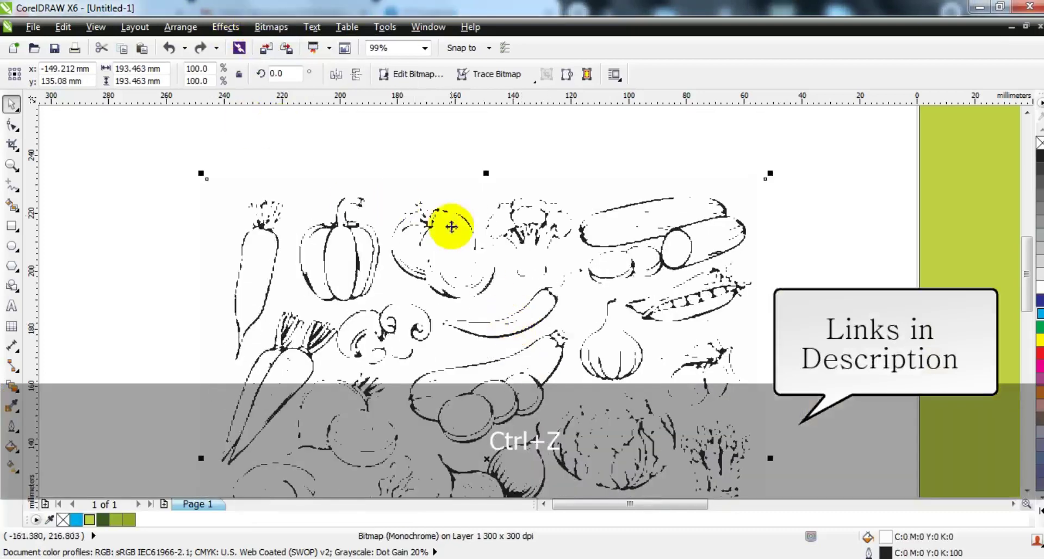
{"action": "key", "text": "ctrl+z"}
Darken the lines of the grayscale vegetable bitmap with a Gamma adjustment of 0.17
{"action": "left_click", "coordinate": [225, 26]}
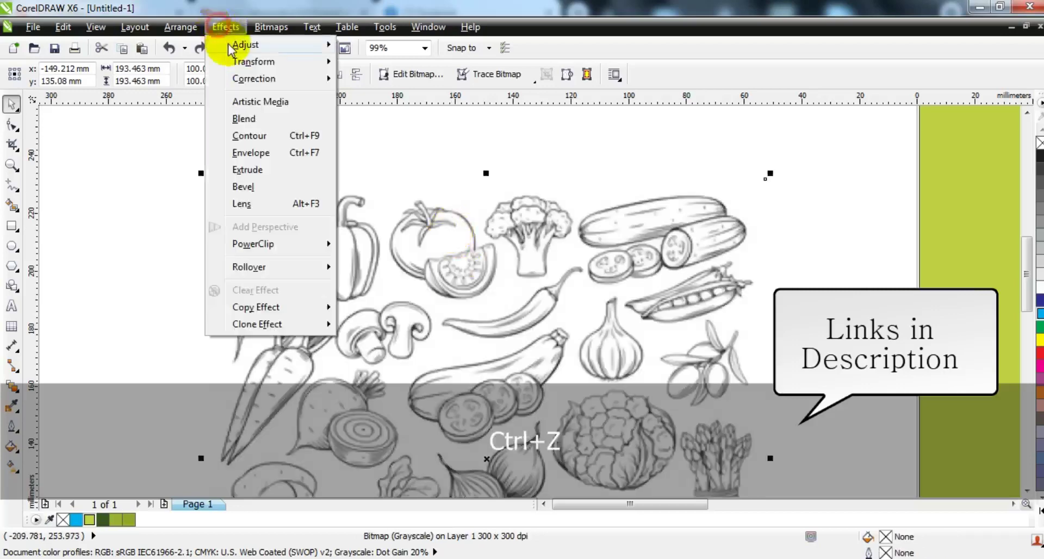
{"action": "mouse_move", "coordinate": [241, 44]}
{"action": "left_click", "coordinate": [382, 154]}
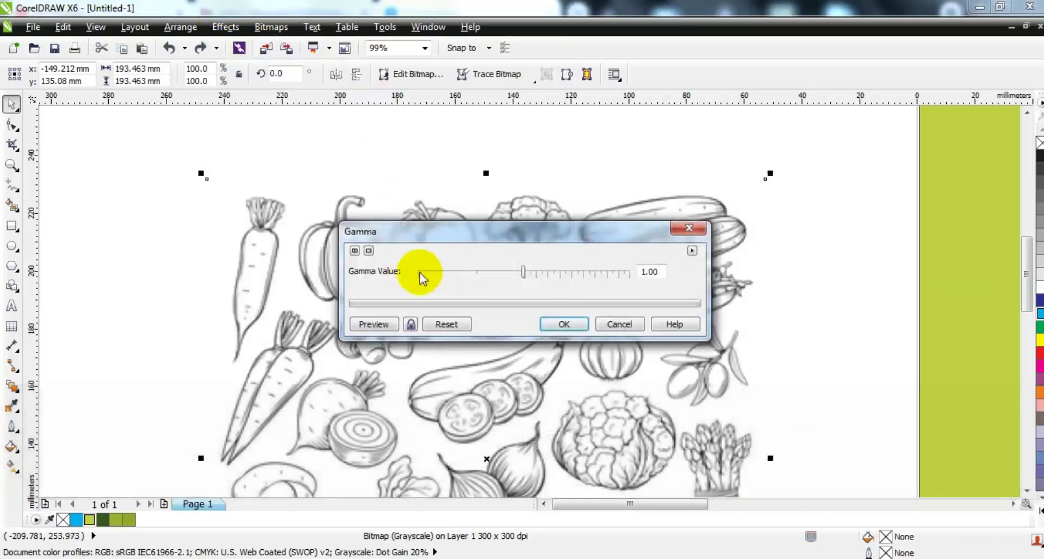
{"action": "left_click", "coordinate": [426, 272]}
{"action": "left_click", "coordinate": [411, 324]}
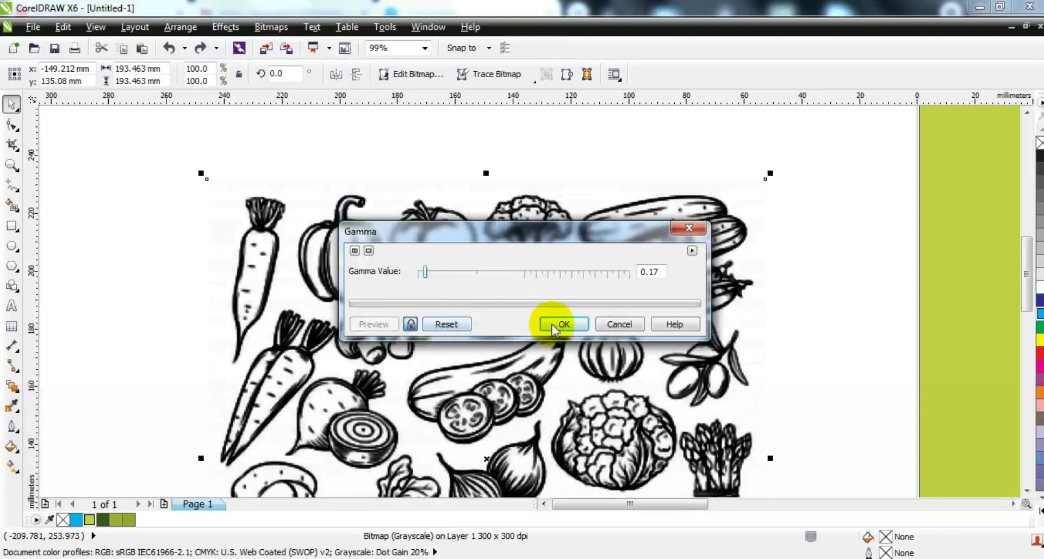
{"action": "left_click", "coordinate": [557, 324]}
Convert the darkened vegetable bitmap to 1-bit black and white with the Line Art conversion method
{"action": "left_click", "coordinate": [239, 27]}
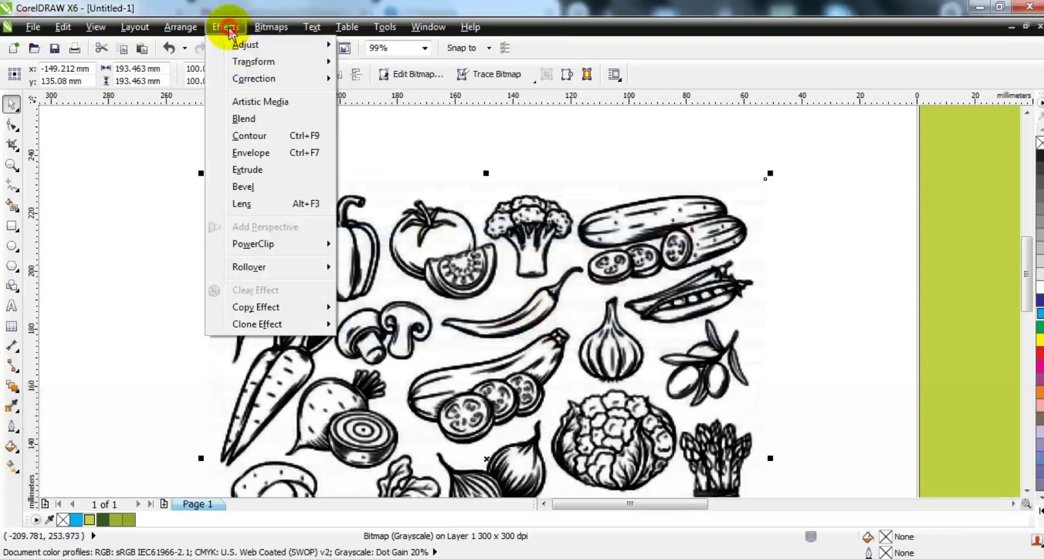
{"action": "left_click", "coordinate": [272, 27]}
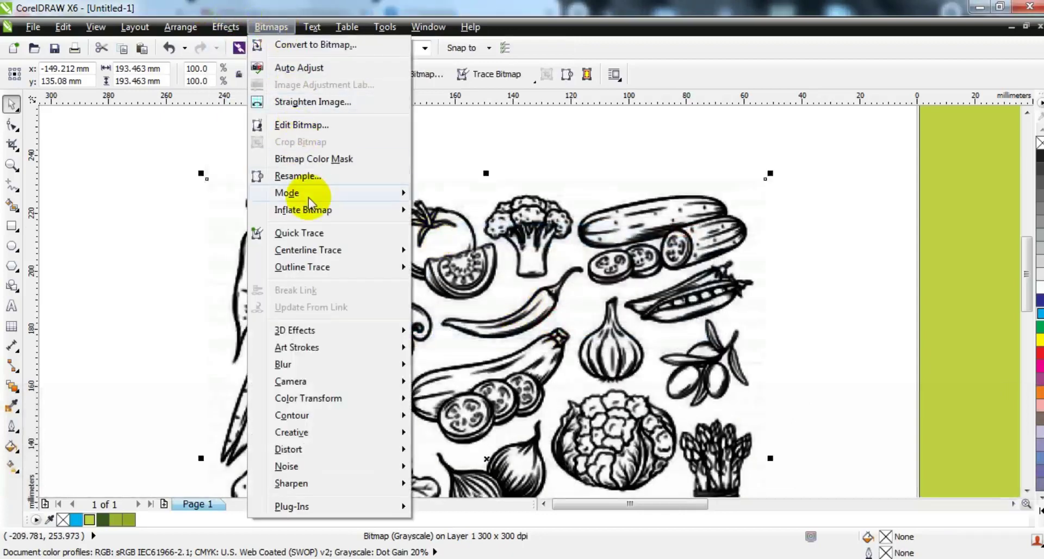
{"action": "mouse_move", "coordinate": [304, 193]}
{"action": "left_click", "coordinate": [486, 192]}
{"action": "left_click", "coordinate": [545, 321]}
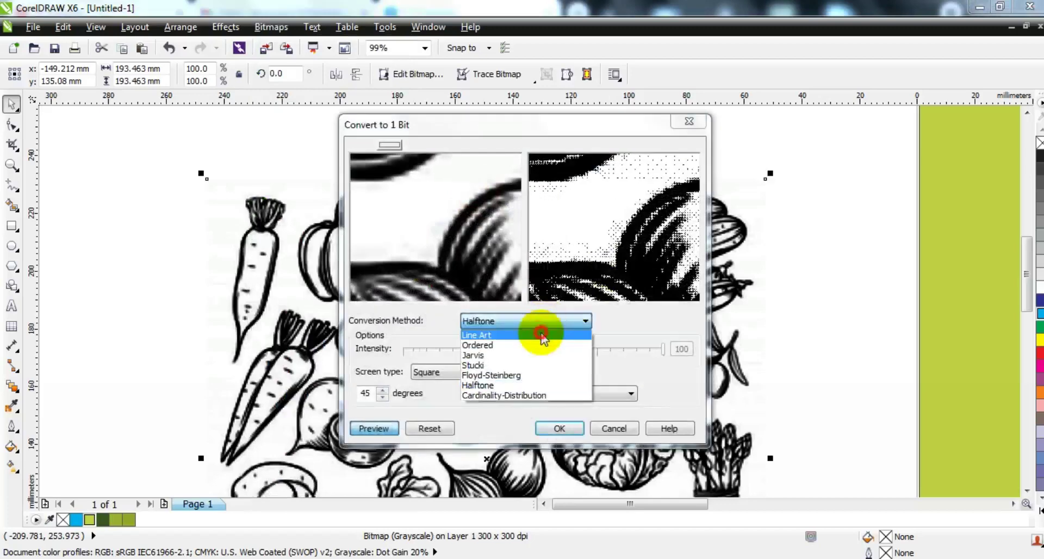
{"action": "left_click", "coordinate": [541, 331]}
{"action": "left_click", "coordinate": [563, 428]}
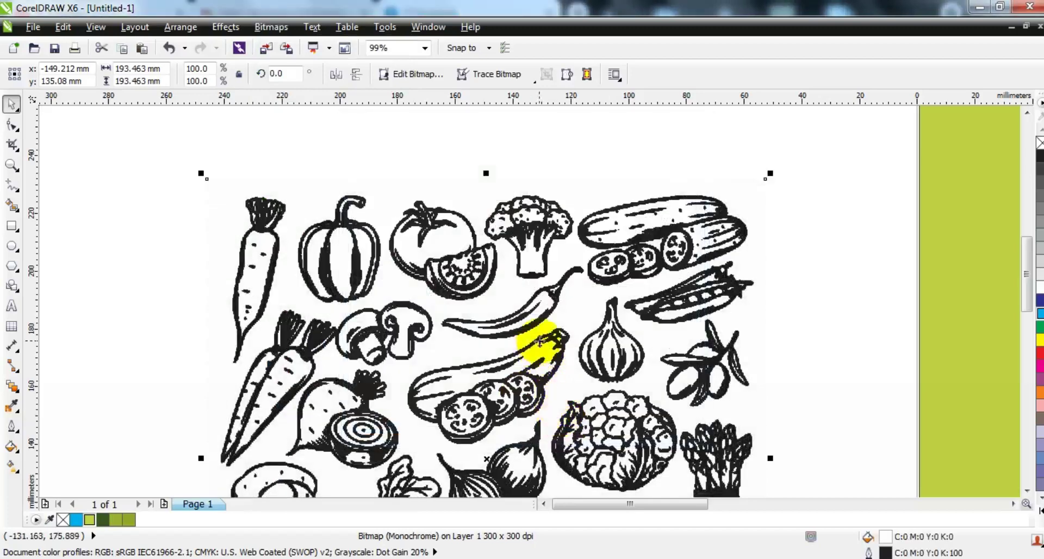
Outline-trace the black-and-white vegetable bitmap as a High Quality Image with the default trace settings
{"action": "right_click", "coordinate": [539, 341]}
{"action": "mouse_move", "coordinate": [586, 60]}
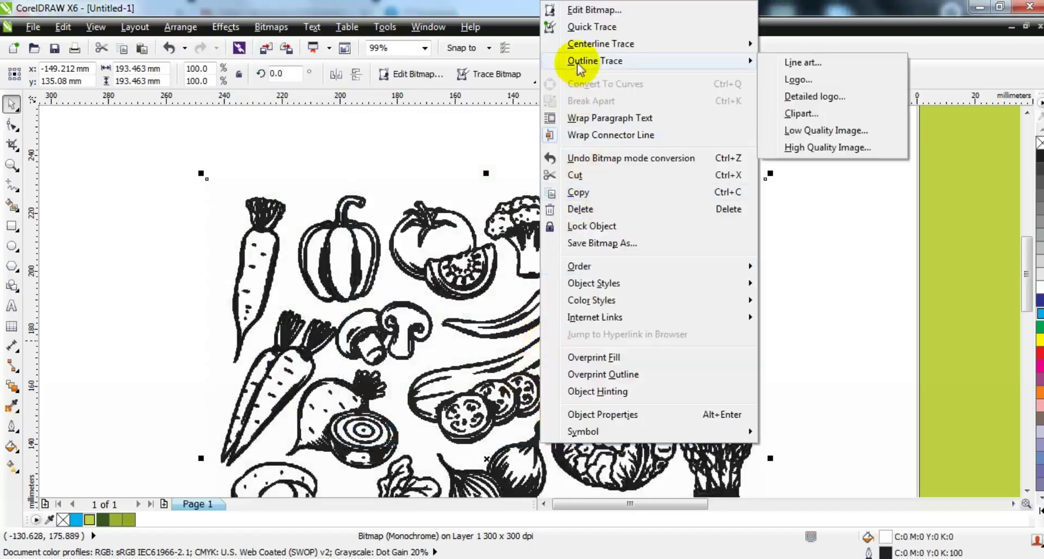
{"action": "left_click", "coordinate": [827, 147]}
{"action": "left_click", "coordinate": [499, 321]}
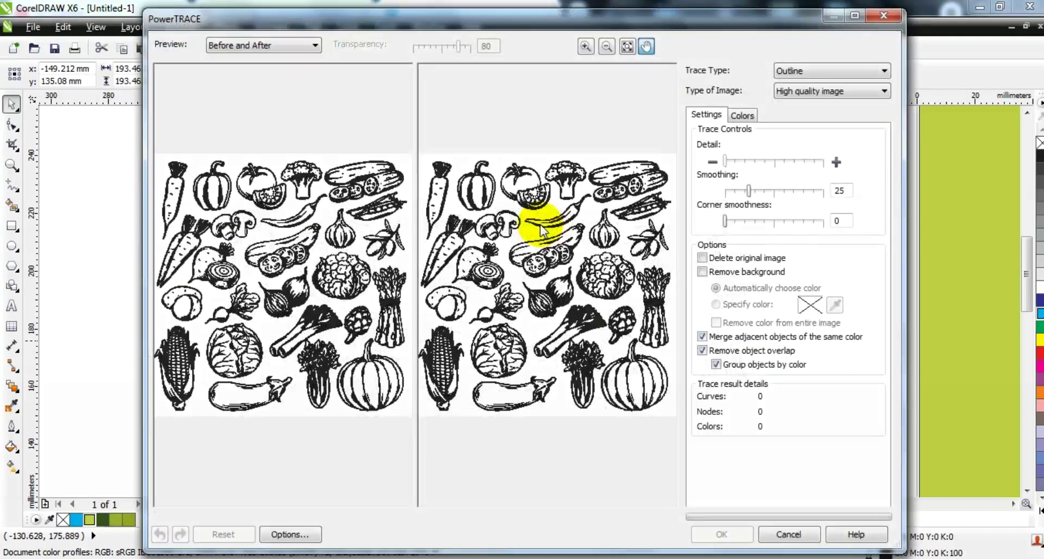
{"action": "left_click", "coordinate": [731, 534]}
{"action": "left_click", "coordinate": [674, 346]}
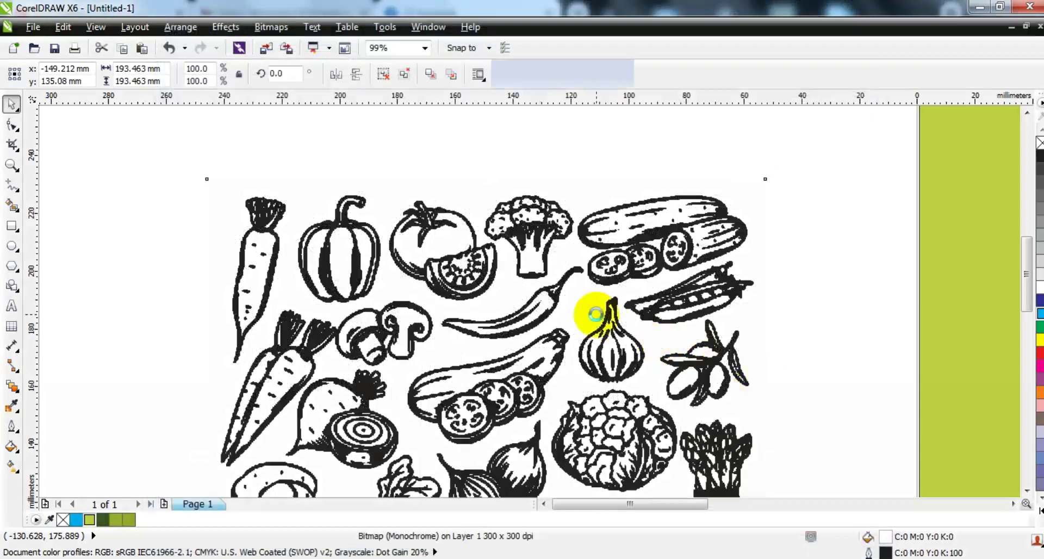
Move the traced vegetable drawing off the original bitmap and delete that bitmap
{"action": "key", "text": "F3"}
{"action": "left_click_drag", "start_coordinate": [582, 309], "coordinate": [212, 341]}
{"action": "left_click", "coordinate": [451, 363]}
{"action": "key", "text": "Delete"}
Ungroup the traced drawing into its colour groups and delete the group of white background shapes
{"action": "left_click", "coordinate": [296, 311]}
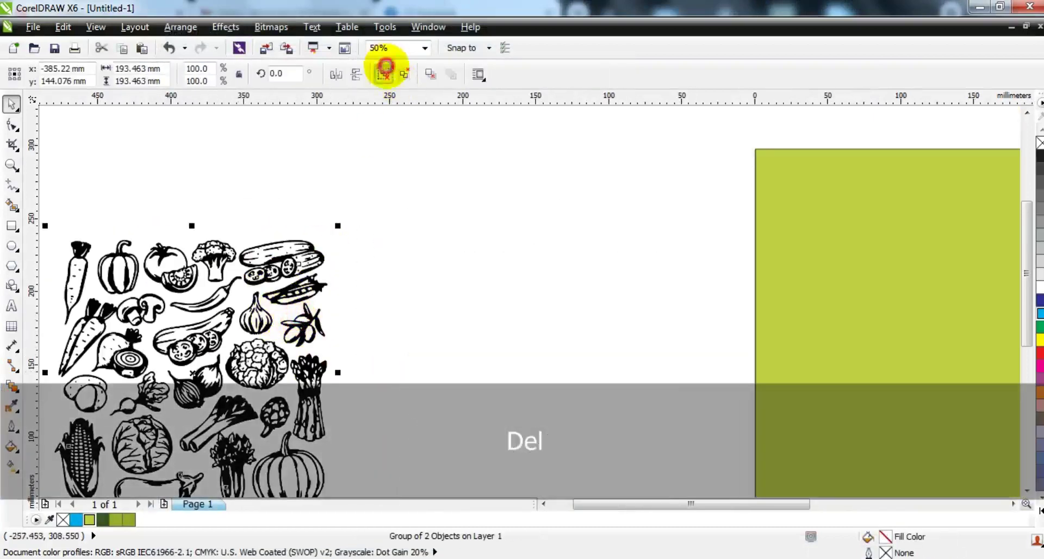
{"action": "left_click", "coordinate": [386, 73]}
{"action": "left_click_drag", "start_coordinate": [334, 249], "coordinate": [928, 220]}
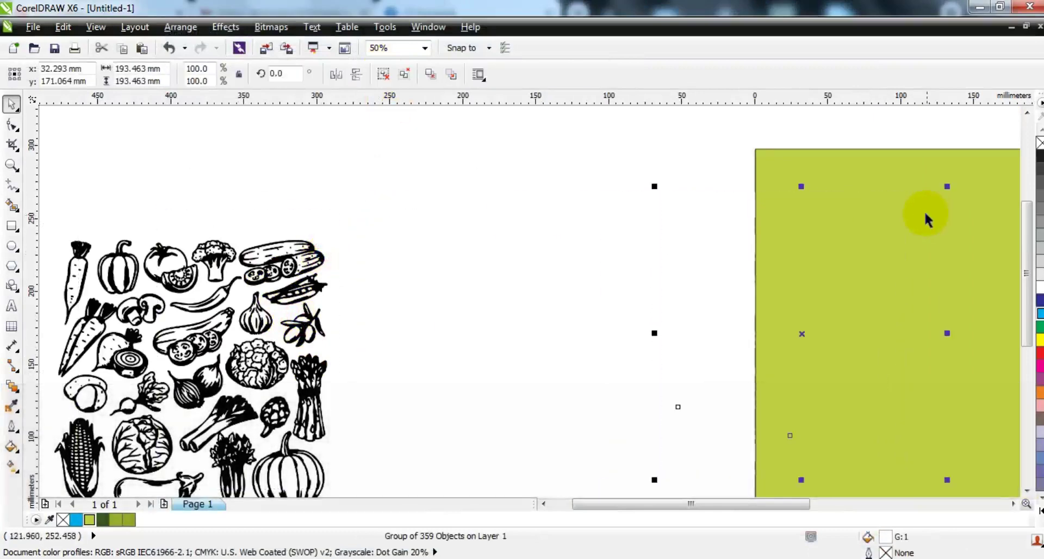
{"action": "key", "text": "shift+Page_Up"}
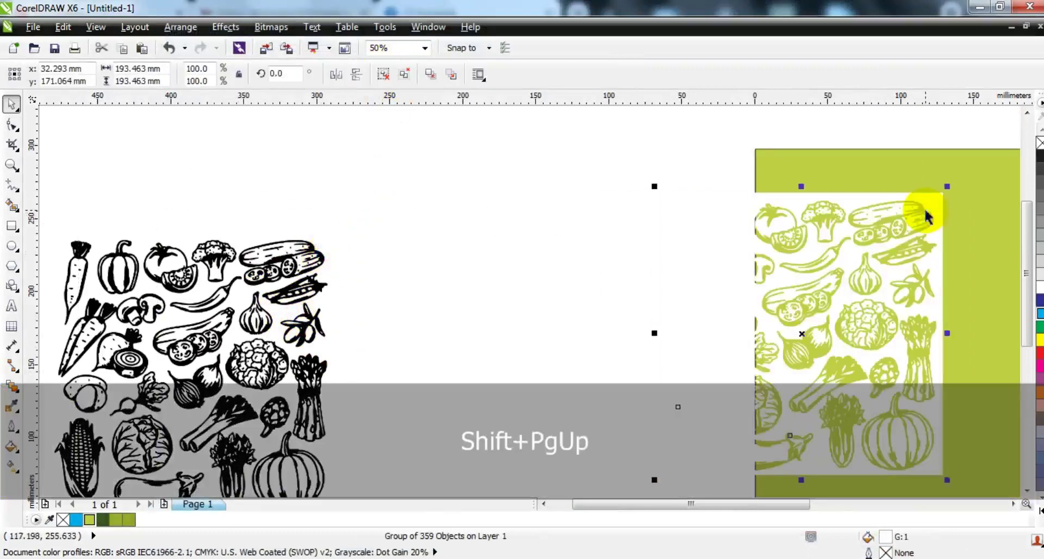
{"action": "key", "text": "Delete"}
Move the black vegetable drawing onto the green page rectangle and bring it to the front
{"action": "left_click_drag", "start_coordinate": [326, 252], "coordinate": [949, 239]}
{"action": "key", "text": "shift+Page_Up"}
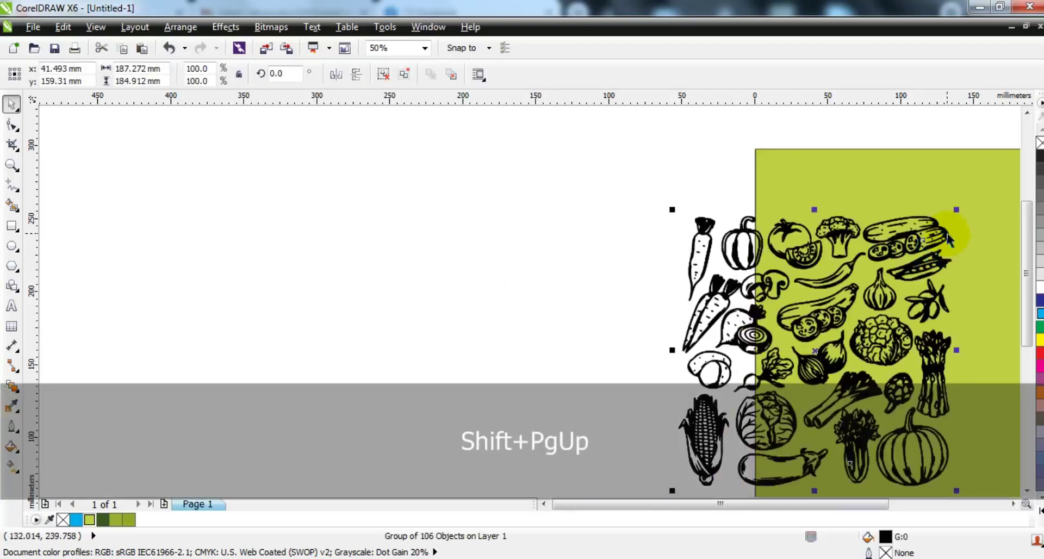
{"action": "left_click", "coordinate": [897, 206]}
{"action": "key", "text": "shift+F2"}
{"action": "key", "text": "Escape"}
Scale the vegetable drawing to about 234 × 231 mm over the page's upper part and fill it with olive green (#94A727)
{"action": "left_click_drag", "start_coordinate": [549, 197], "coordinate": [604, 144]}
{"action": "left_click_drag", "start_coordinate": [630, 353], "coordinate": [699, 423]}
{"action": "left_click_drag", "start_coordinate": [377, 427], "coordinate": [351, 454]}
{"action": "left_click_drag", "start_coordinate": [558, 244], "coordinate": [561, 234]}
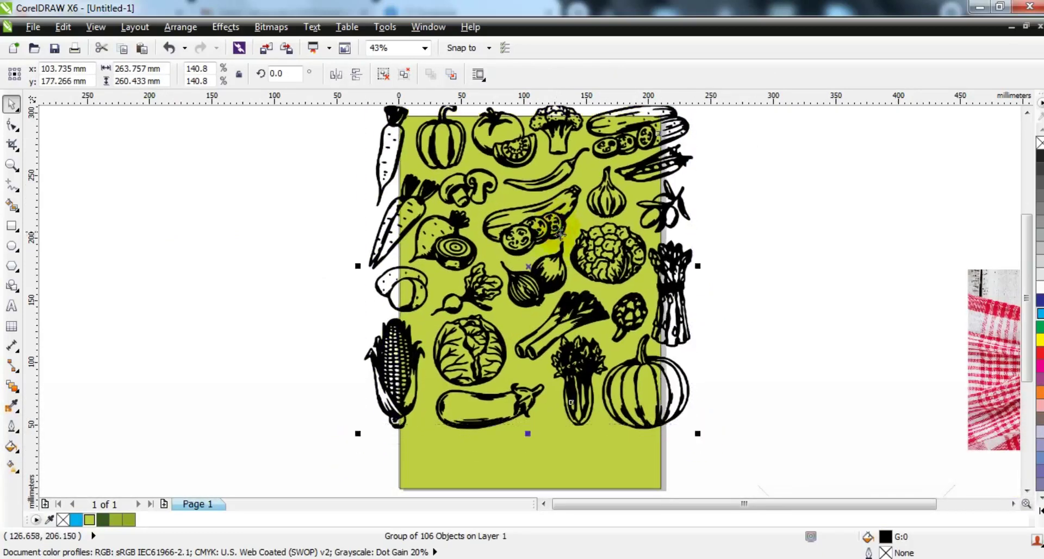
{"action": "left_click", "coordinate": [121, 520]}
{"action": "left_click", "coordinate": [158, 419]}
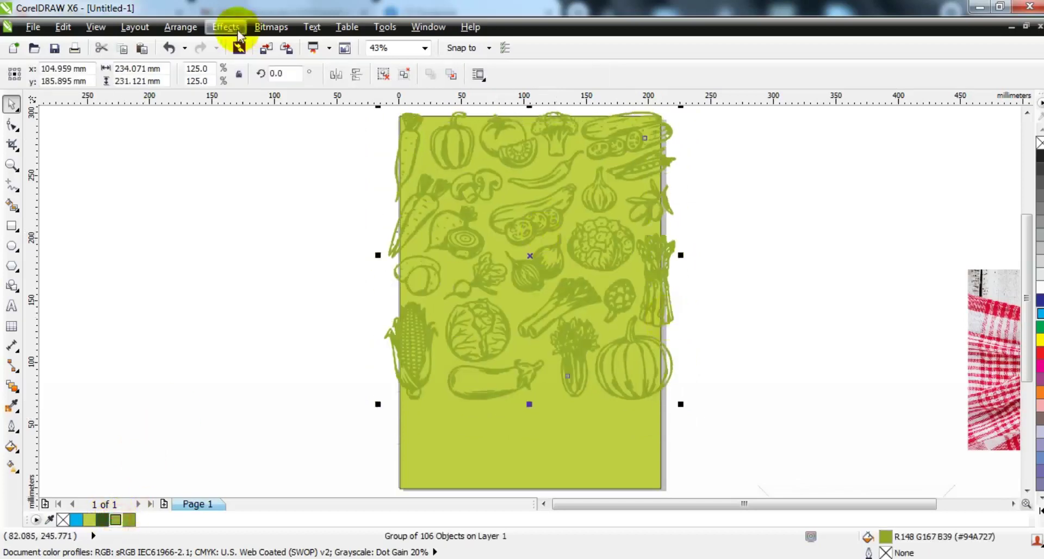
PowerClip the olive vegetable drawing inside the light green page rectangle
{"action": "left_click", "coordinate": [238, 33]}
{"action": "mouse_move", "coordinate": [263, 242]}
{"action": "left_click", "coordinate": [349, 239]}
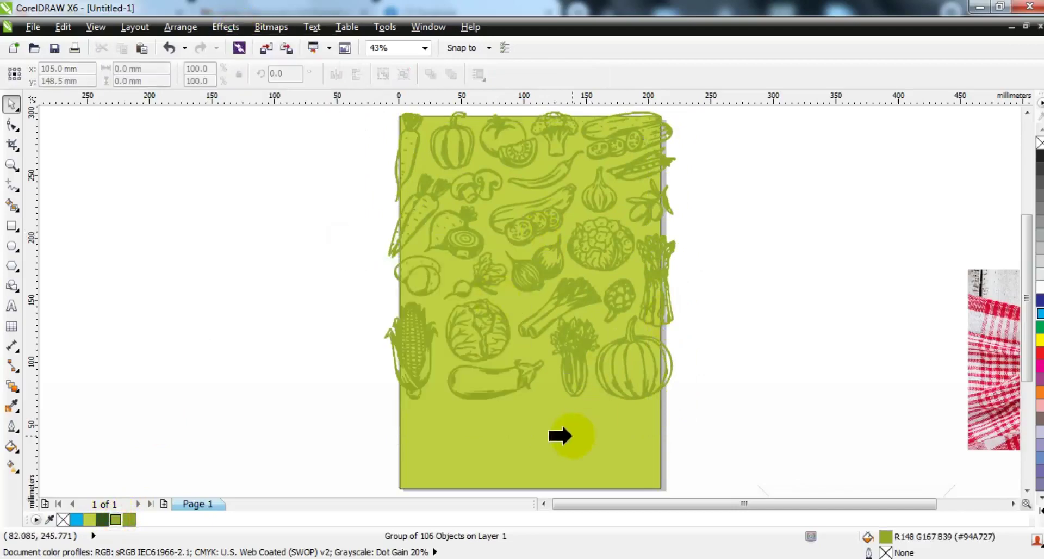
{"action": "left_click", "coordinate": [570, 435]}
{"action": "left_click", "coordinate": [294, 318]}
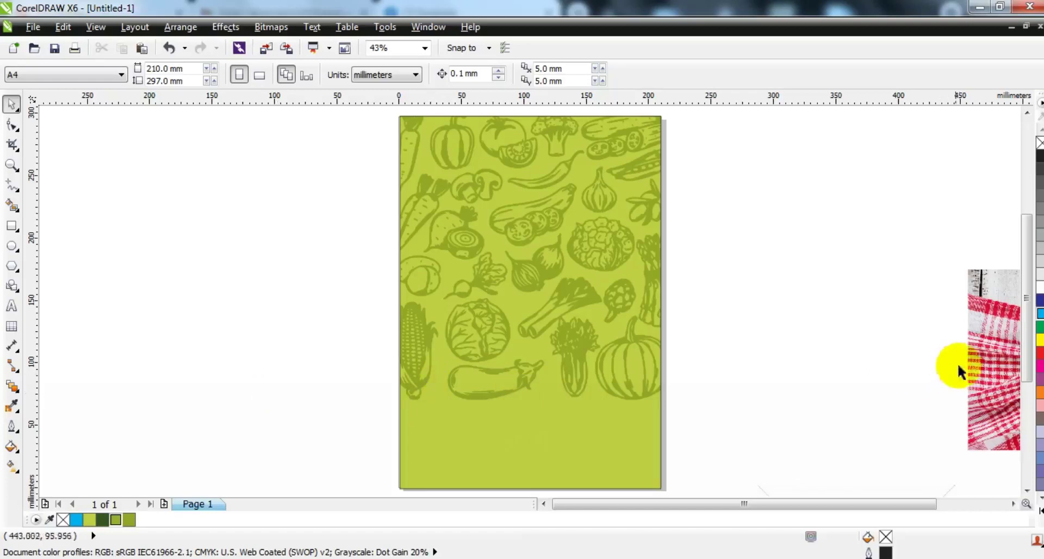
Draw a rectangle about 220 × 30 mm across the page's bottom edge, extending slightly past both sides
{"action": "left_click", "coordinate": [11, 225]}
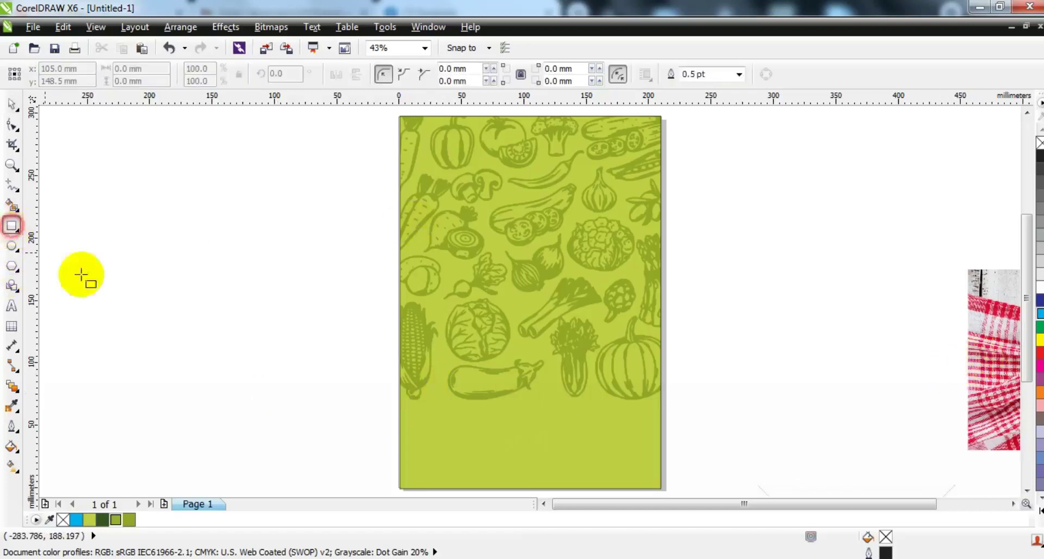
{"action": "left_click", "coordinate": [12, 165]}
{"action": "left_click", "coordinate": [322, 337]}
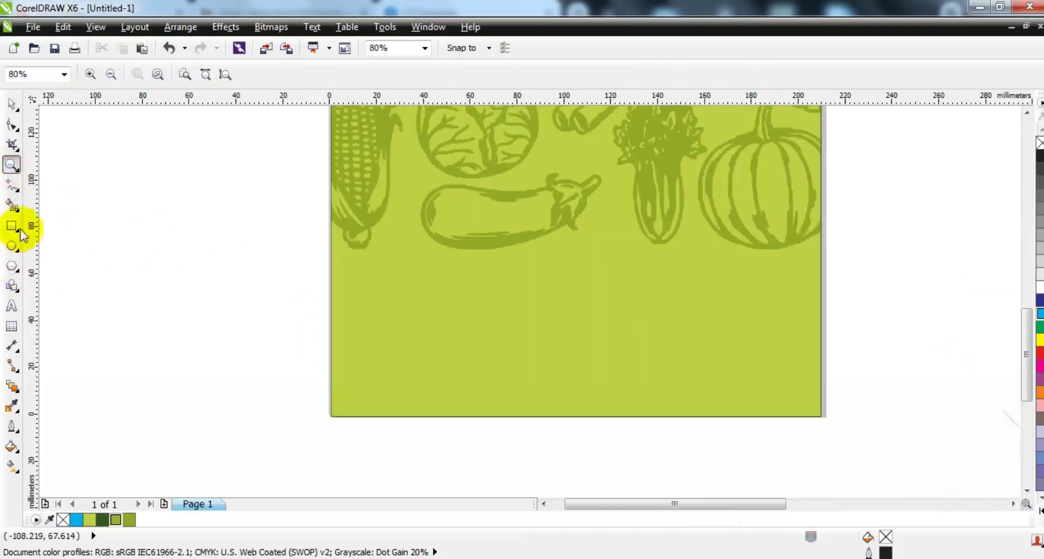
{"action": "left_click", "coordinate": [12, 225]}
{"action": "left_click_drag", "start_coordinate": [319, 423], "coordinate": [836, 352]}
{"action": "left_click", "coordinate": [11, 105]}
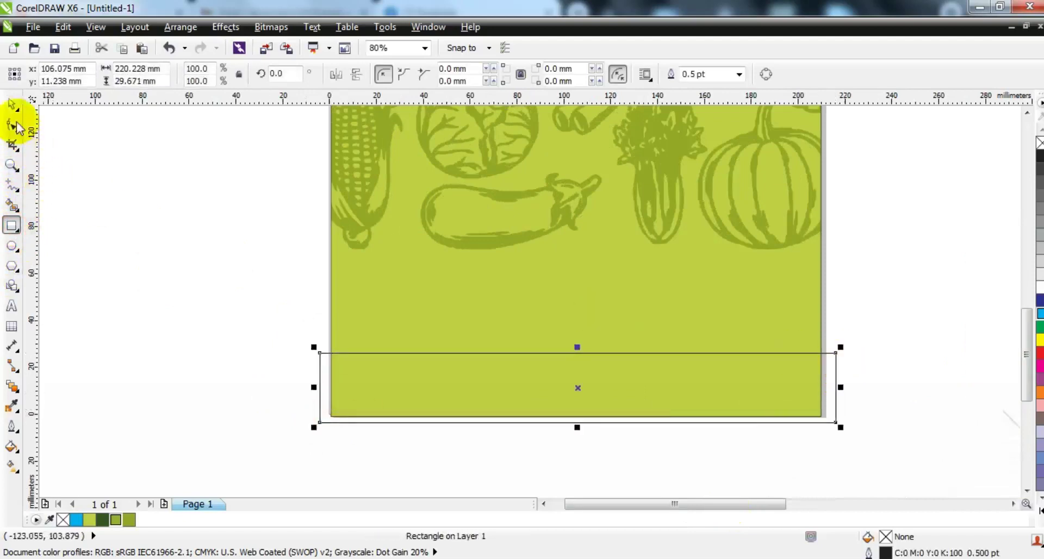
Fill the bottom rectangle with dark green (#355621) without an outline and stretch it upward to about 31 mm high
{"action": "left_click", "coordinate": [103, 519]}
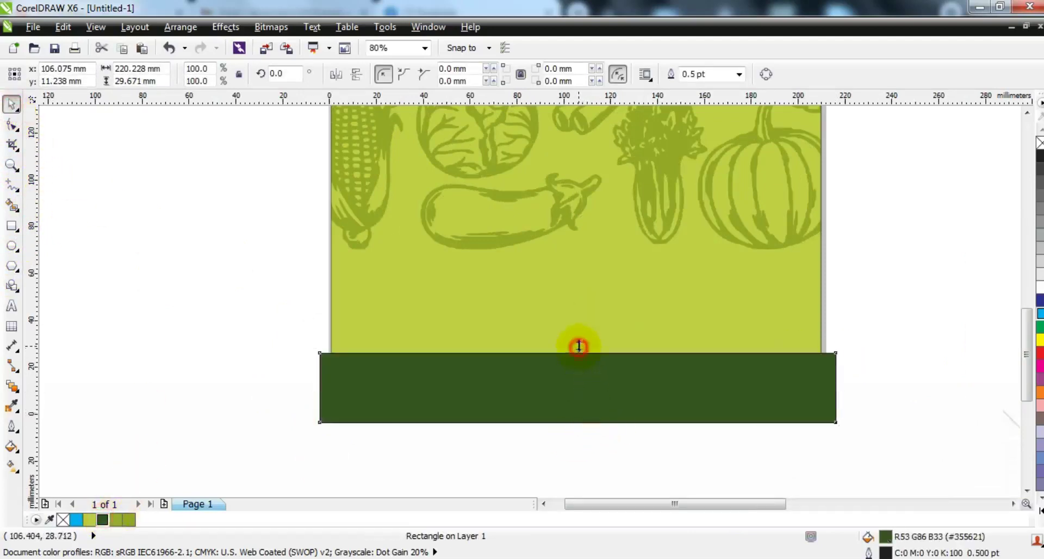
{"action": "left_click_drag", "start_coordinate": [578, 343], "coordinate": [578, 339]}
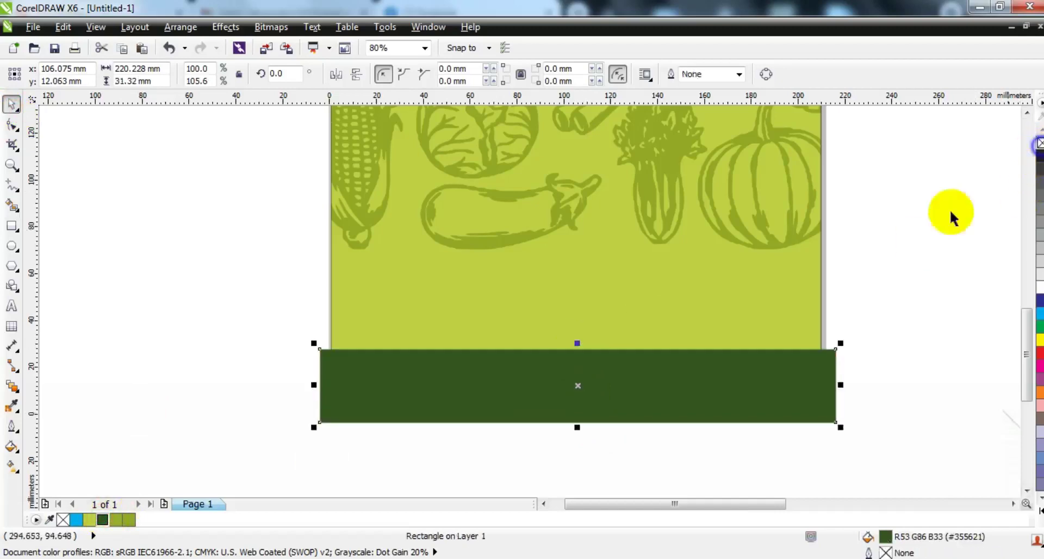
{"action": "left_click", "coordinate": [785, 272]}
Move the salad photo closer to the page and draw a circle about 129 mm in diameter around its plate
{"action": "key", "text": "shift+F2"}
{"action": "left_click", "coordinate": [724, 317]}
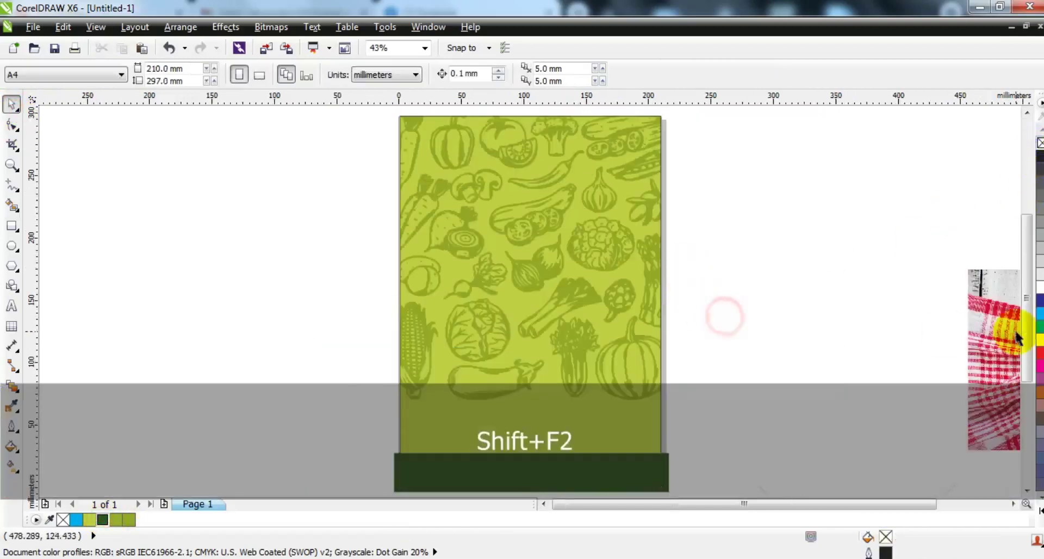
{"action": "left_click_drag", "start_coordinate": [992, 318], "coordinate": [753, 179]}
{"action": "key", "text": "shift+F2"}
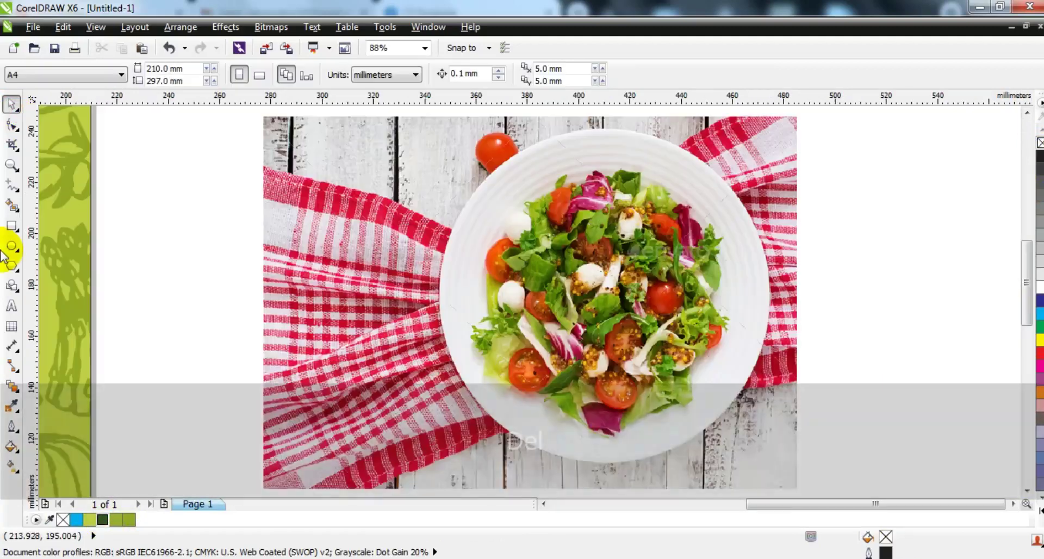
{"action": "left_click", "coordinate": [11, 248]}
{"action": "left_click_drag", "start_coordinate": [442, 133], "coordinate": [639, 457]}
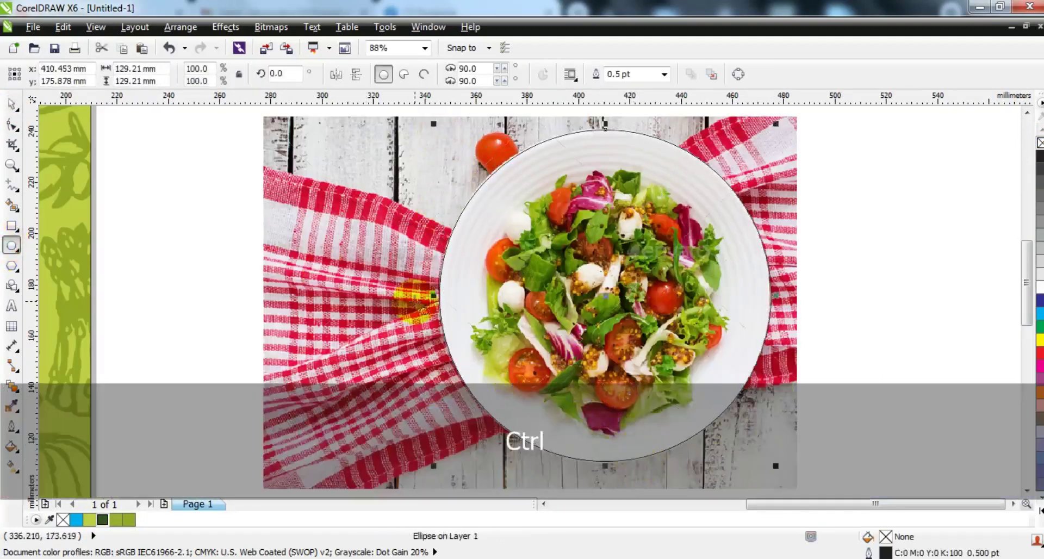
PowerClip the salad photo inside the circle drawn around the plate
{"action": "key", "text": "space"}
{"action": "left_click", "coordinate": [783, 384]}
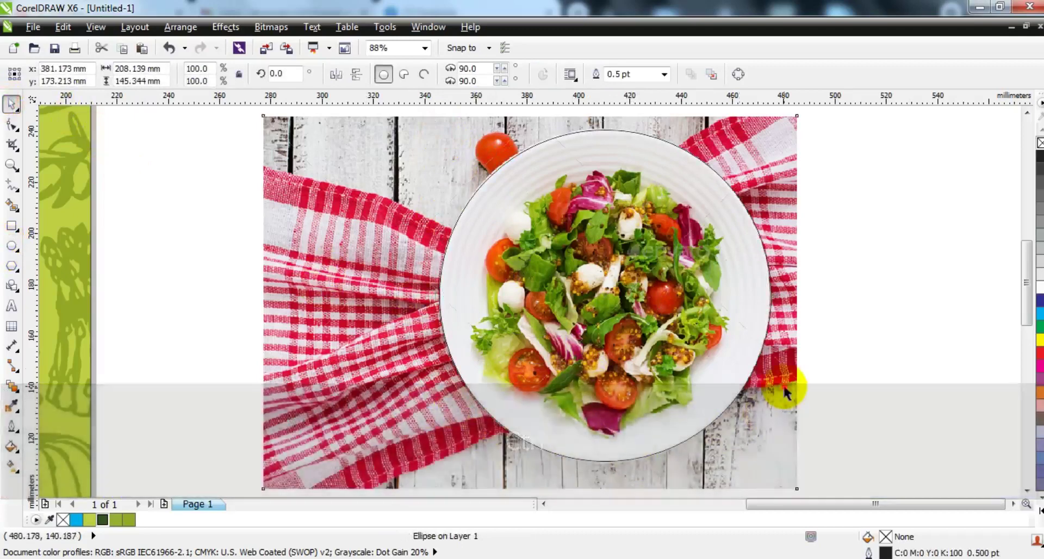
{"action": "left_click", "coordinate": [224, 27]}
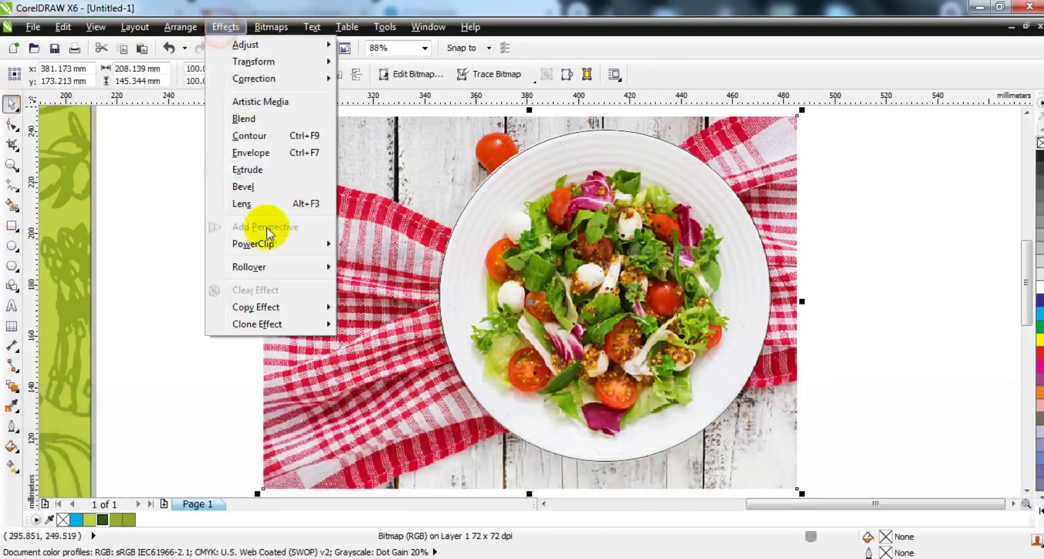
{"action": "mouse_move", "coordinate": [270, 247]}
{"action": "left_click", "coordinate": [372, 247]}
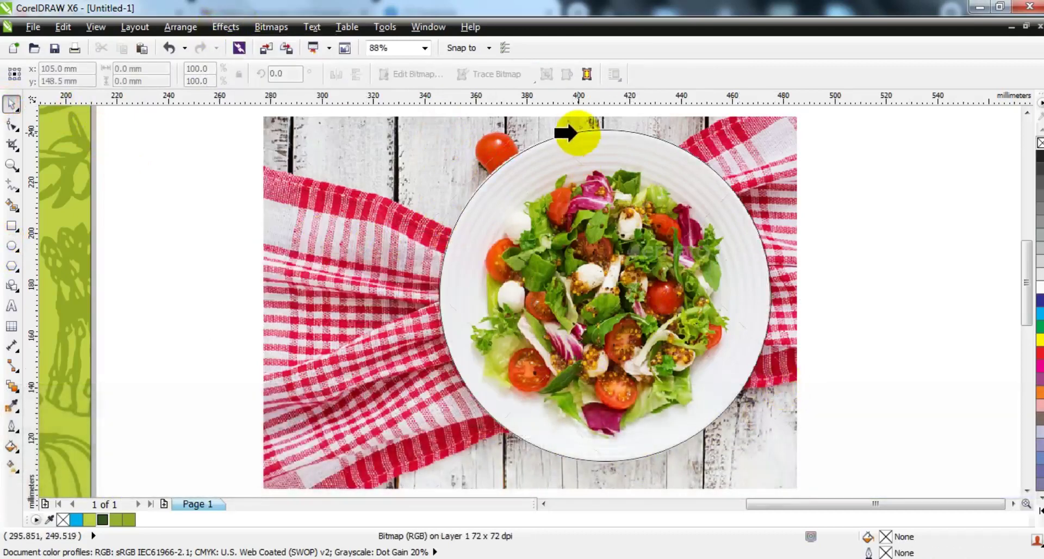
{"action": "left_click", "coordinate": [576, 132]}
{"action": "left_click", "coordinate": [931, 260]}
Edit the circle's PowerClip contents, enlarging the salad photo slightly from its corner, and finish editing
{"action": "left_click", "coordinate": [757, 281]}
{"action": "key", "text": "d"}
{"action": "left_click", "coordinate": [741, 285]}
{"action": "key", "text": "F3"}
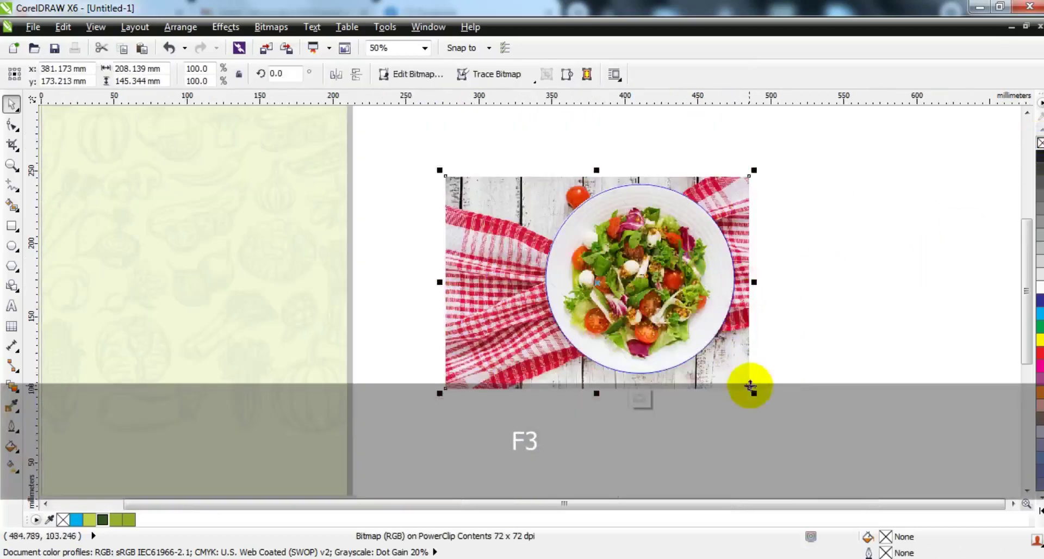
{"action": "left_click_drag", "start_coordinate": [753, 393], "coordinate": [757, 396]}
{"action": "right_click", "coordinate": [811, 366]}
{"action": "key", "text": "f"}
{"action": "left_click", "coordinate": [812, 367]}
Move the clipped salad plate onto the lower part of the page and bring the dark green band to the front
{"action": "left_click_drag", "start_coordinate": [676, 268], "coordinate": [258, 310]}
{"action": "key", "text": "shift+F2"}
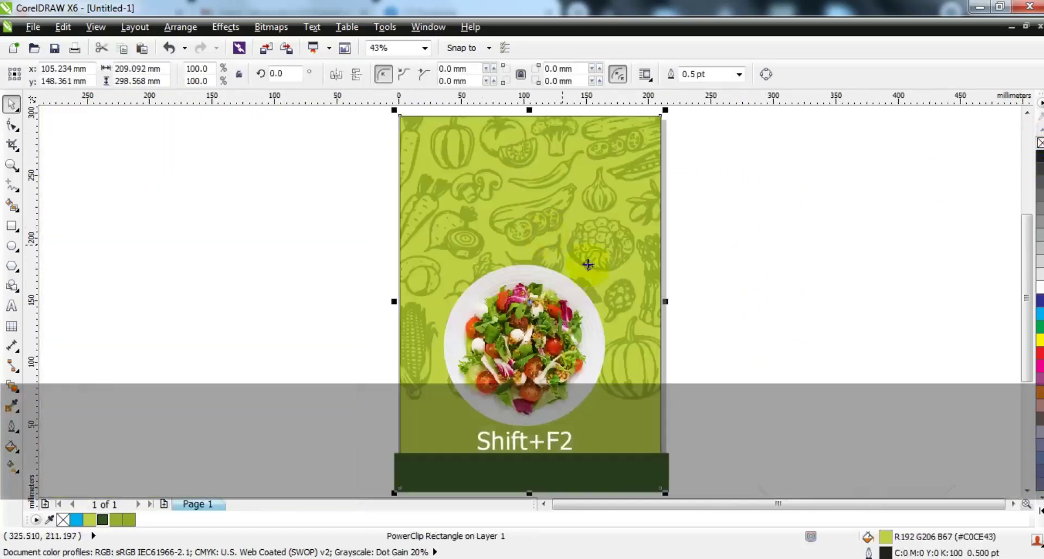
{"action": "key", "text": "Escape"}
{"action": "left_click_drag", "start_coordinate": [556, 318], "coordinate": [568, 364]}
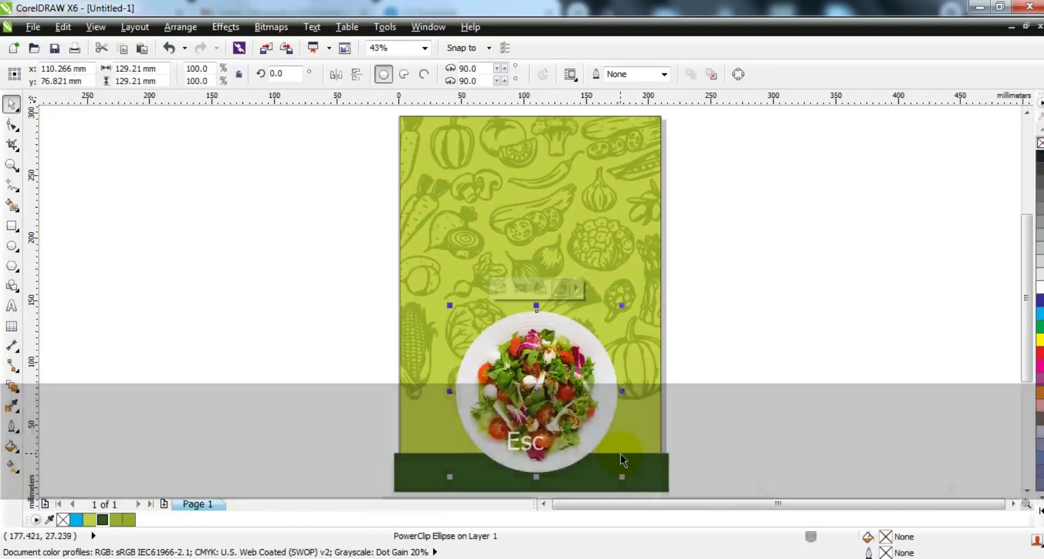
{"action": "left_click", "coordinate": [622, 464]}
{"action": "key", "text": "shift+Page_Up"}
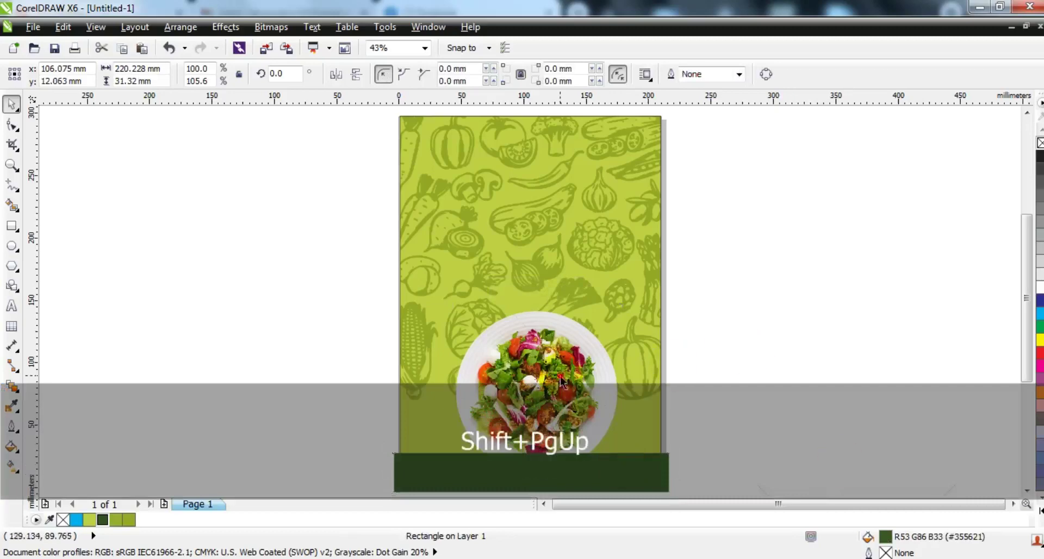
Scale the salad plate to about 204 mm in diameter and position it across the page's lower part, behind the dark green band
{"action": "left_click", "coordinate": [562, 380]}
{"action": "left_click_drag", "start_coordinate": [623, 303], "coordinate": [636, 285]}
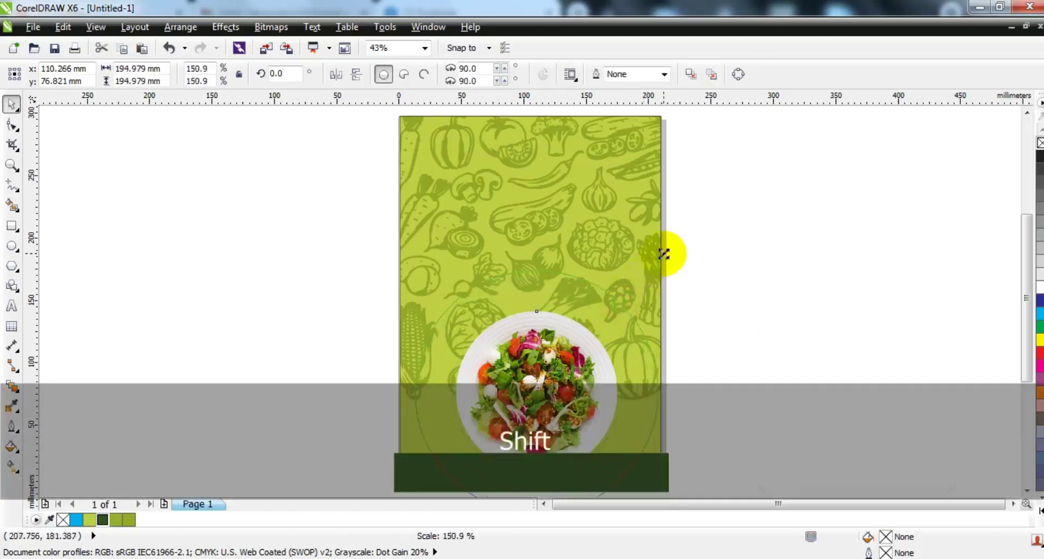
{"action": "left_click_drag", "start_coordinate": [663, 254], "coordinate": [664, 254]}
{"action": "left_click_drag", "start_coordinate": [571, 352], "coordinate": [568, 380]}
{"action": "left_click_drag", "start_coordinate": [658, 293], "coordinate": [670, 282]}
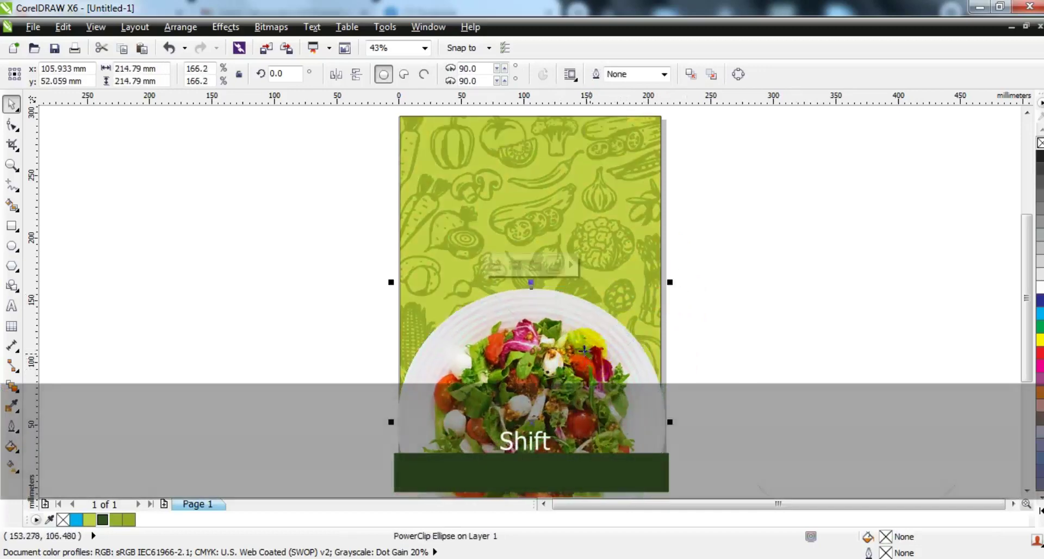
{"action": "left_click_drag", "start_coordinate": [669, 282], "coordinate": [666, 293]}
{"action": "left_click_drag", "start_coordinate": [603, 353], "coordinate": [603, 363]}
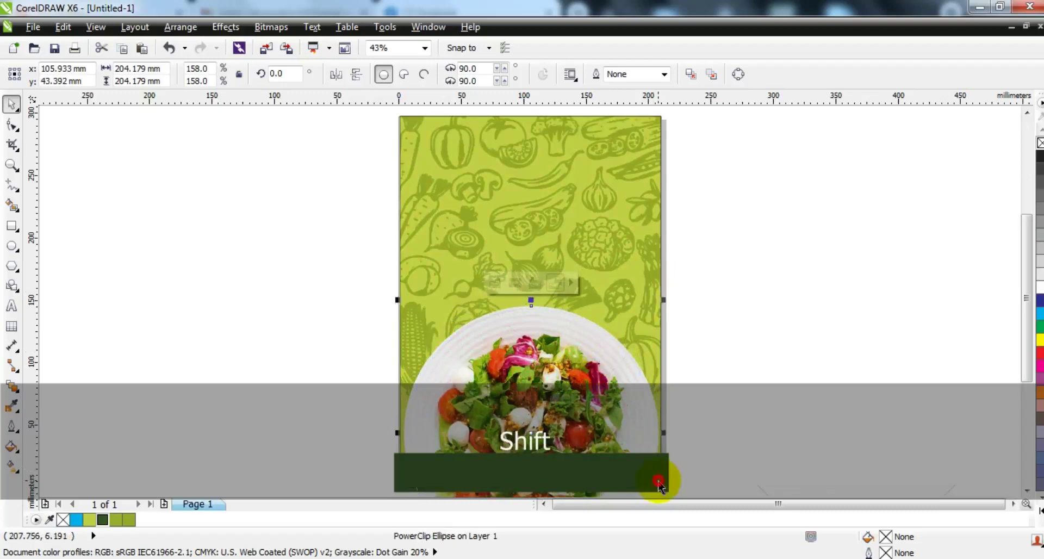
PowerClip the salad plate and the dark green band together inside the light green page rectangle
{"action": "left_click", "coordinate": [658, 483], "text": "shift"}
{"action": "right_click", "coordinate": [645, 459]}
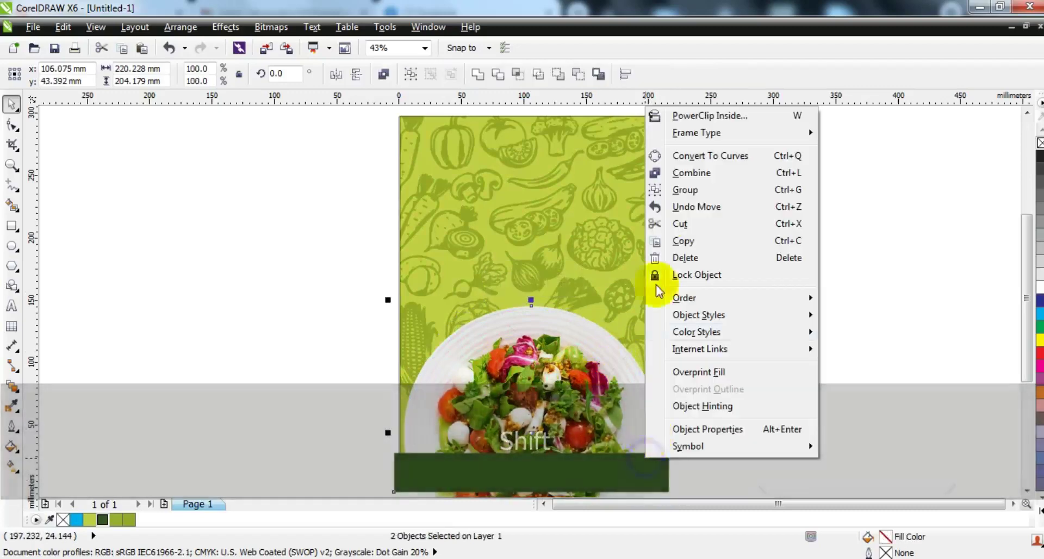
{"action": "left_click", "coordinate": [679, 112]}
{"action": "left_click", "coordinate": [644, 221]}
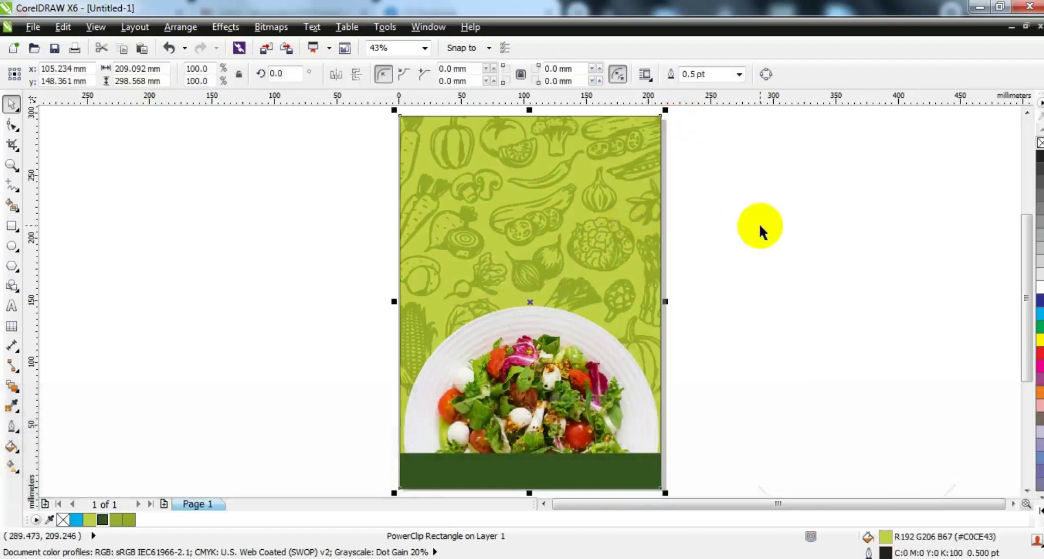
{"action": "key", "text": "shift+F2"}
{"action": "left_click", "coordinate": [336, 232]}
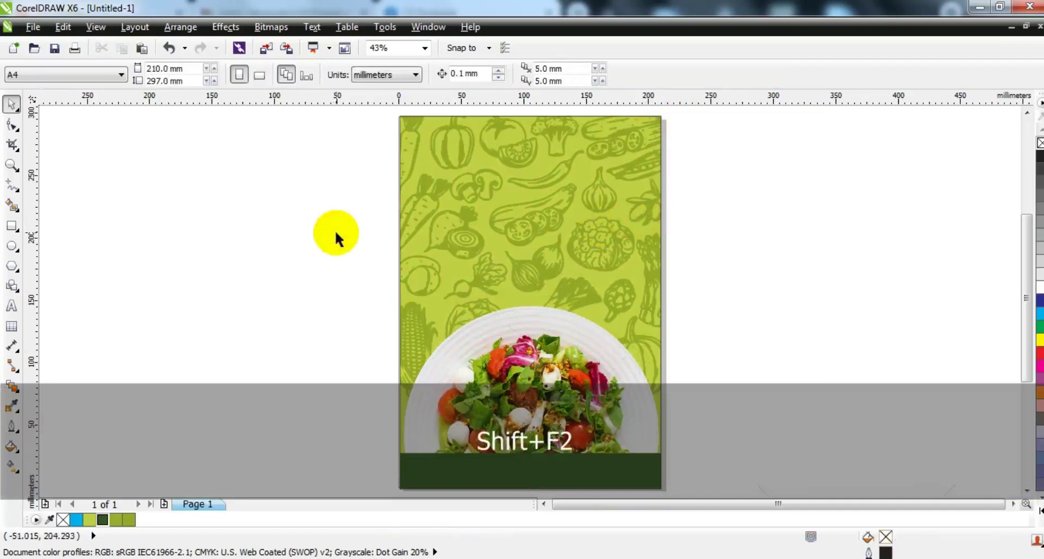
Add the artistic text "Healthy" beside the page and set its font to Back to Black Demo
{"action": "left_click", "coordinate": [12, 306]}
{"action": "left_click", "coordinate": [100, 230]}
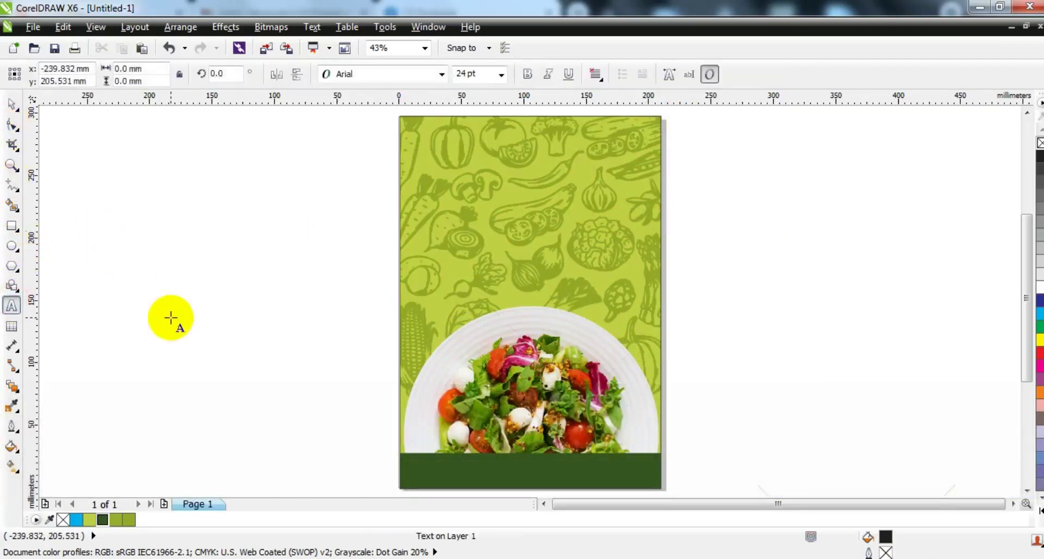
{"action": "key", "text": "h"}
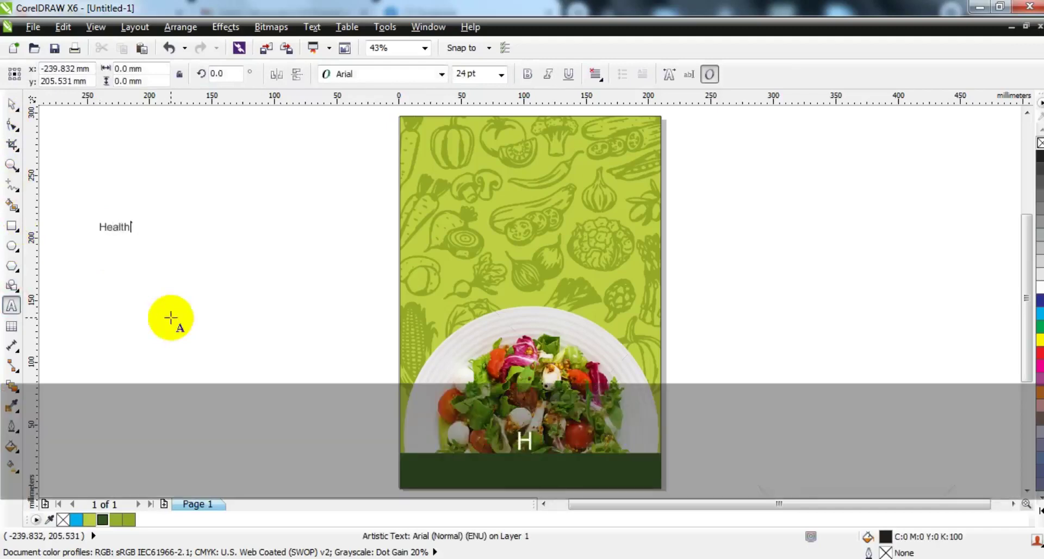
{"action": "left_click", "coordinate": [12, 103]}
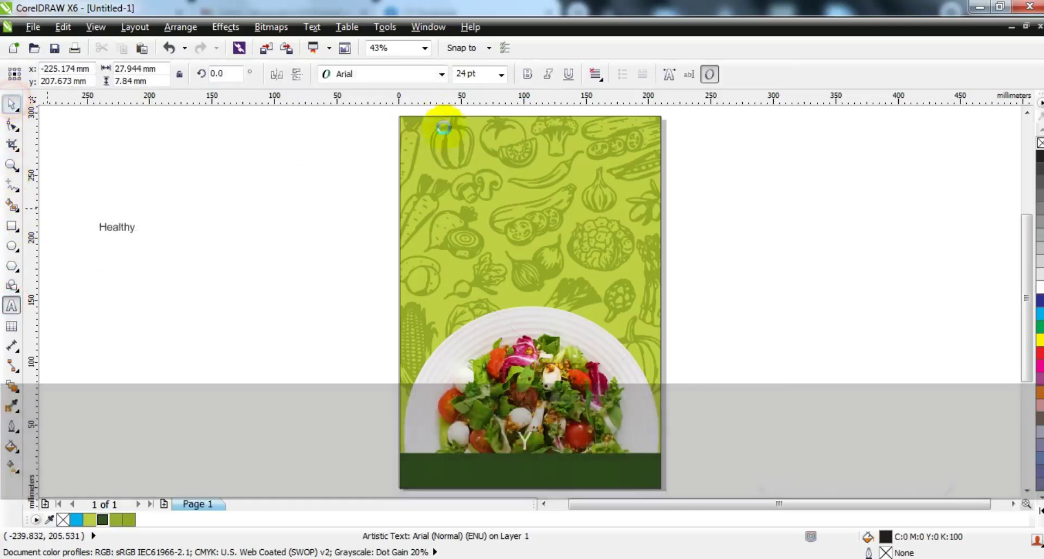
{"action": "left_click", "coordinate": [441, 74]}
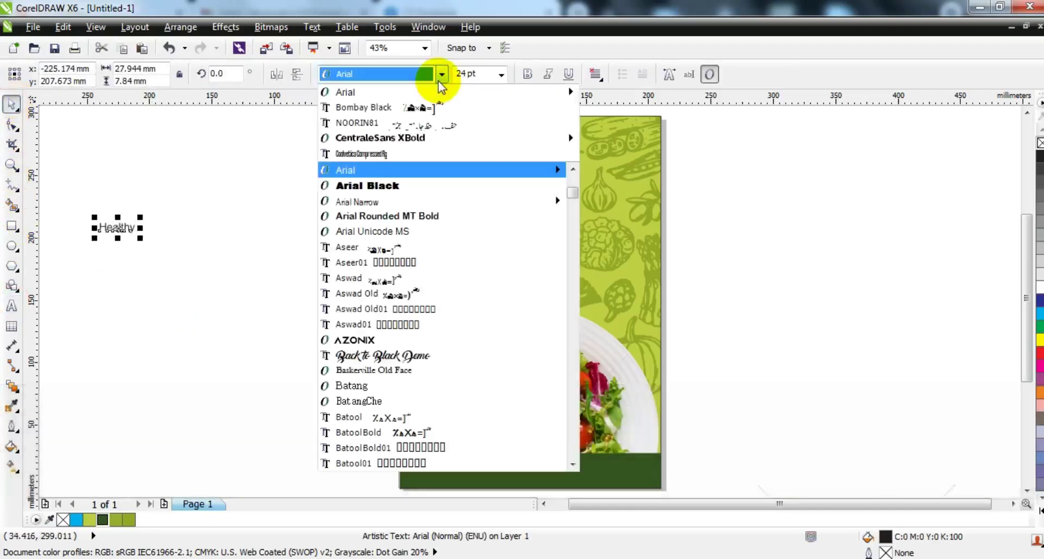
{"action": "left_click", "coordinate": [368, 354]}
Enlarge the "Healthy" text to about 70 pt, fill it with white and place it near the page's top centre
{"action": "left_click", "coordinate": [140, 243]}
{"action": "mouse_move", "coordinate": [163, 252]}
{"action": "left_mouse_down"}
{"action": "mouse_move", "coordinate": [220, 285]}
{"action": "mouse_move", "coordinate": [489, 225]}
{"action": "mouse_move", "coordinate": [541, 180]}
{"action": "left_mouse_up"}
{"action": "left_click", "coordinate": [1038, 287]}
{"action": "left_click", "coordinate": [875, 285]}
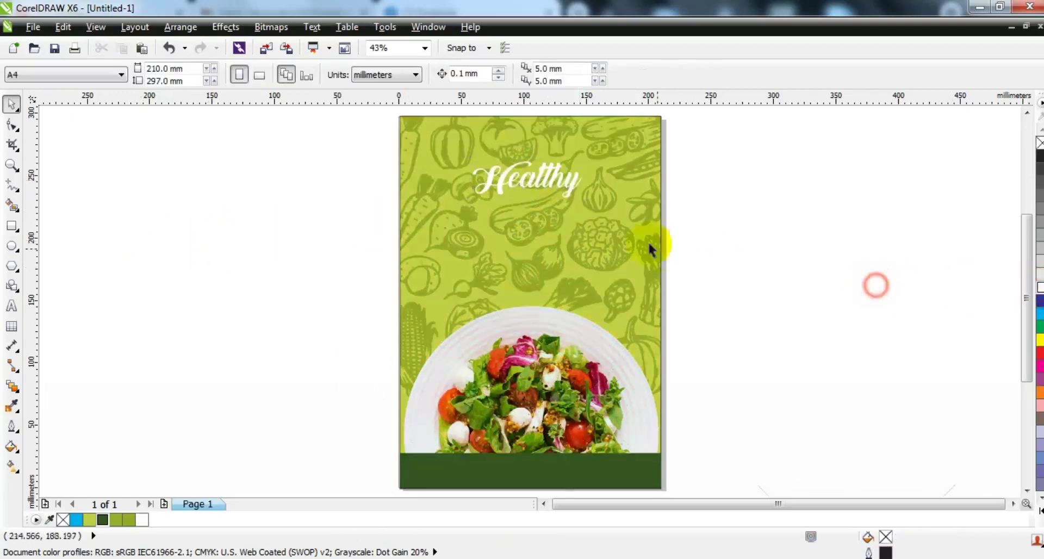
{"action": "left_click_drag", "start_coordinate": [567, 192], "coordinate": [568, 187]}
{"action": "left_click", "coordinate": [721, 234]}
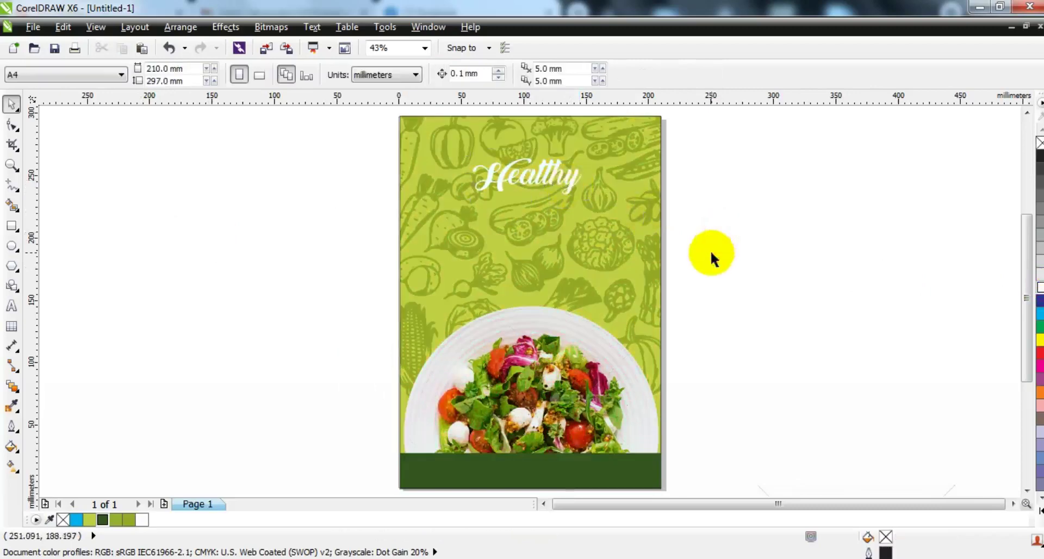
Duplicate the "Healthy" text just below the original and change the copy's wording to "FOOD"
{"action": "left_click", "coordinate": [11, 164]}
{"action": "left_click_drag", "start_coordinate": [313, 147], "coordinate": [727, 348]}
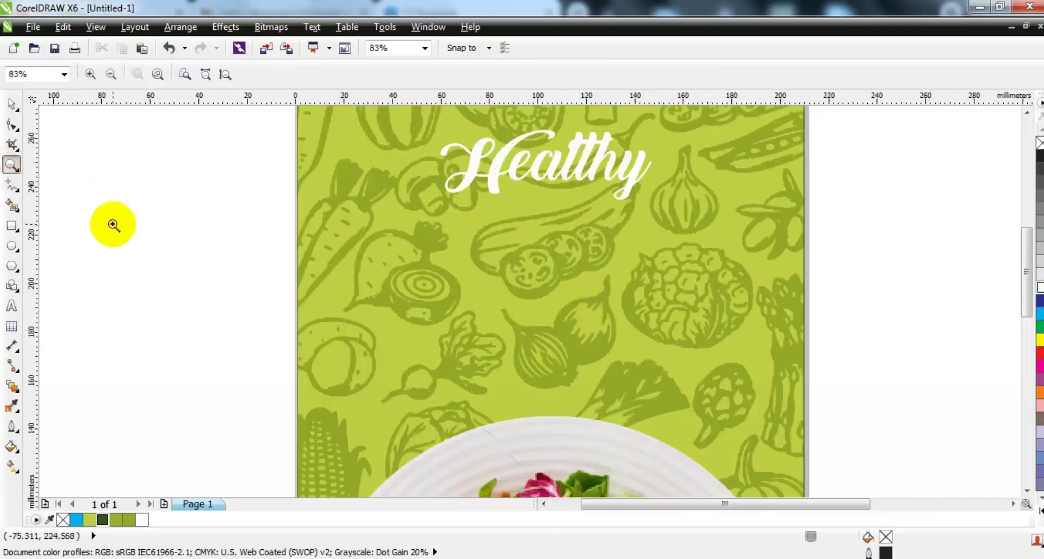
{"action": "left_click", "coordinate": [12, 104]}
{"action": "left_click_drag", "start_coordinate": [517, 179], "coordinate": [463, 267]}
{"action": "left_click", "coordinate": [12, 306]}
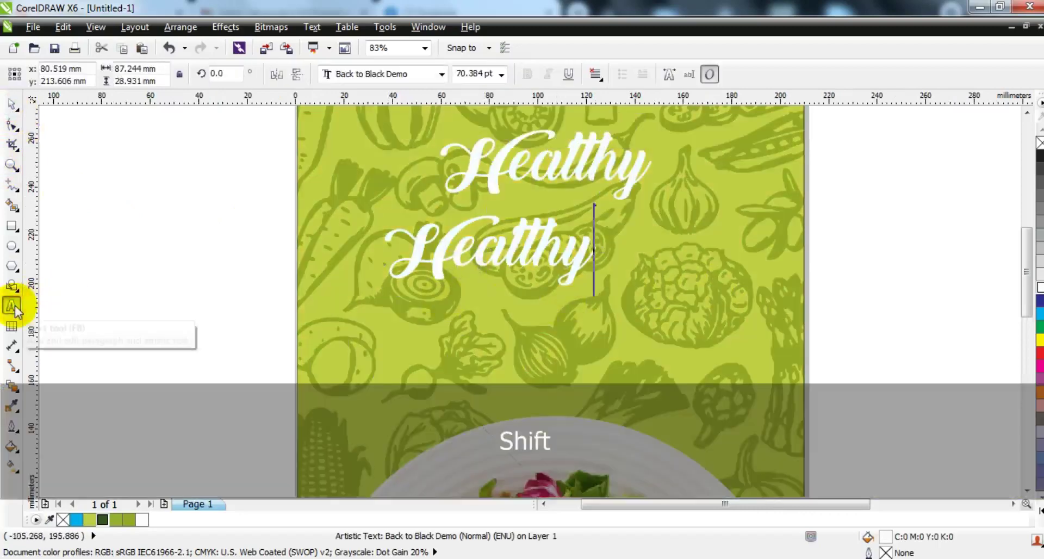
{"action": "key", "text": "shift+Home"}
{"action": "key", "text": "Caps_Lock"}
{"action": "type", "text": "FOO"}
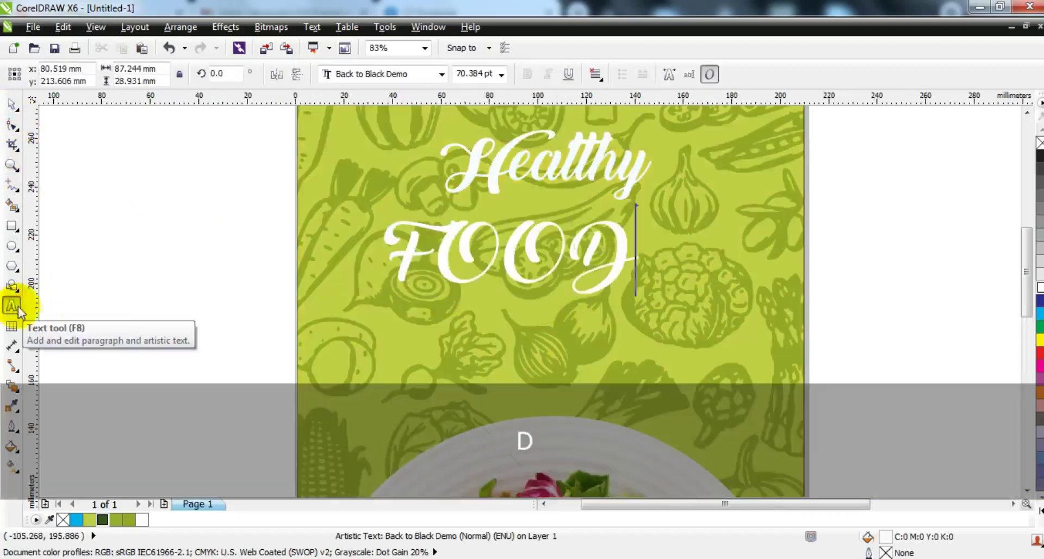
Set the "FOOD" text in Arial Black and convert it to curves
{"action": "left_click", "coordinate": [12, 105]}
{"action": "left_click", "coordinate": [361, 74]}
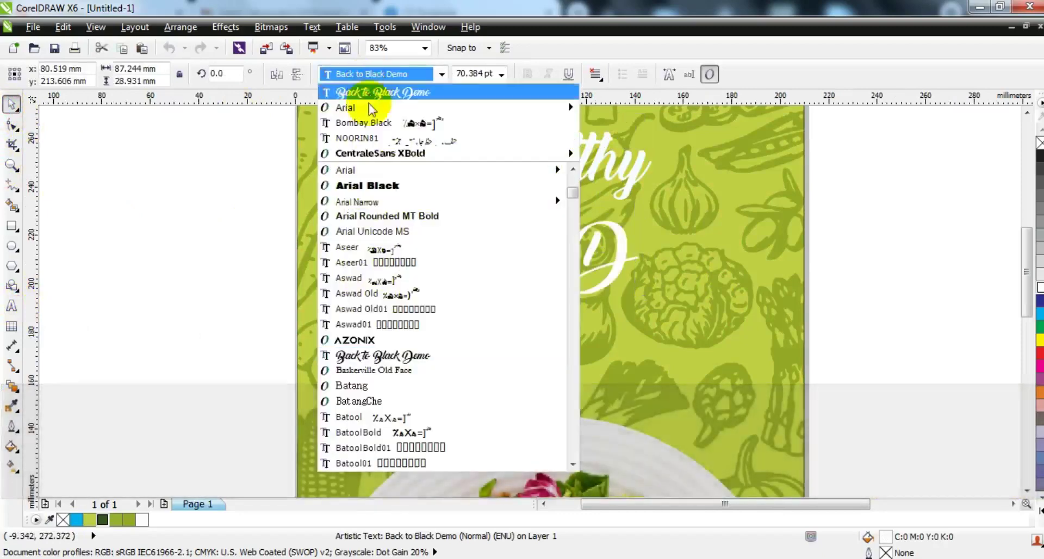
{"action": "left_click", "coordinate": [360, 181]}
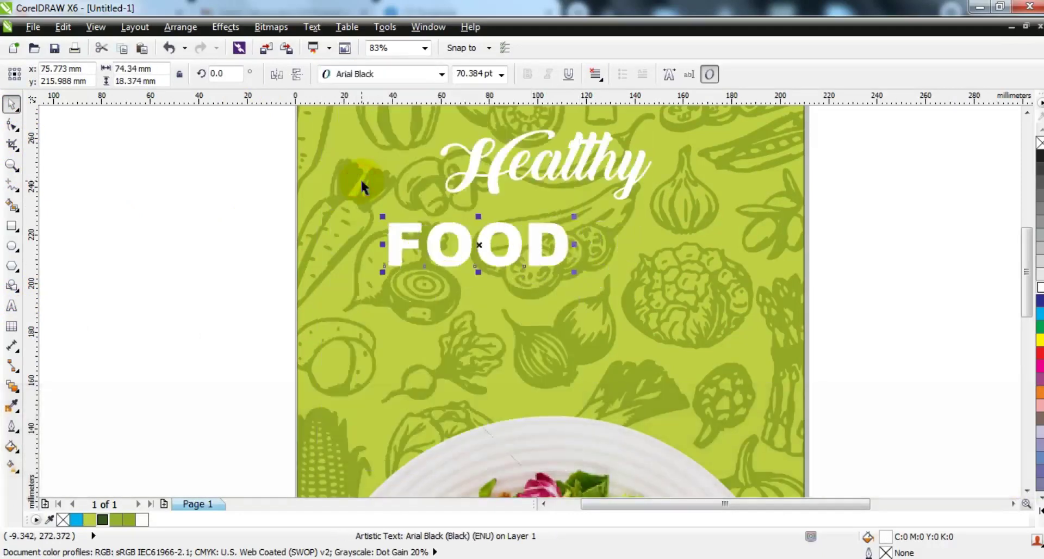
{"action": "key", "text": "ctrl+q"}
Scale the "FOOD" lettering to about 119 × 29 mm and fill it with black
{"action": "left_click_drag", "start_coordinate": [574, 272], "coordinate": [682, 302]}
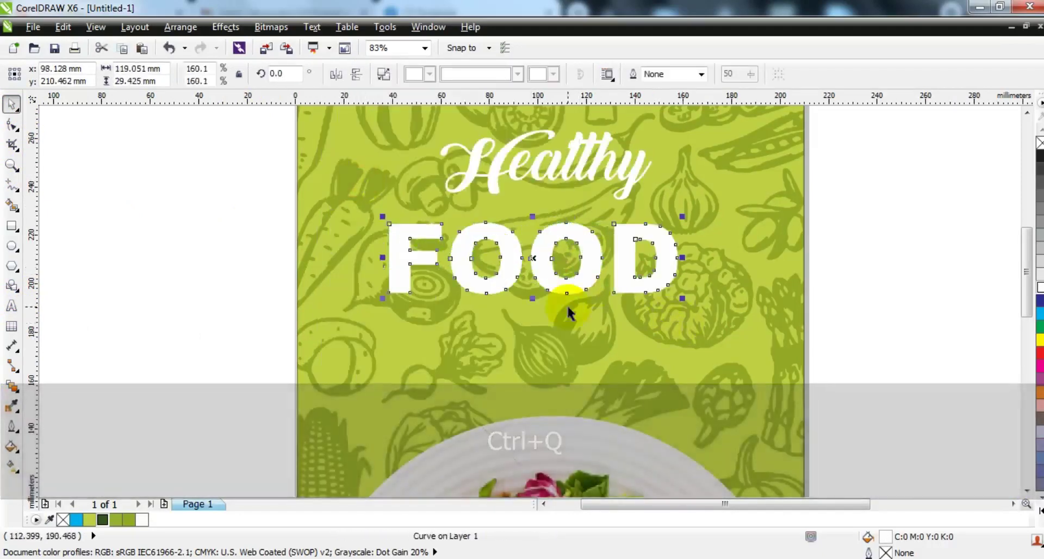
{"action": "left_click", "coordinate": [1038, 158]}
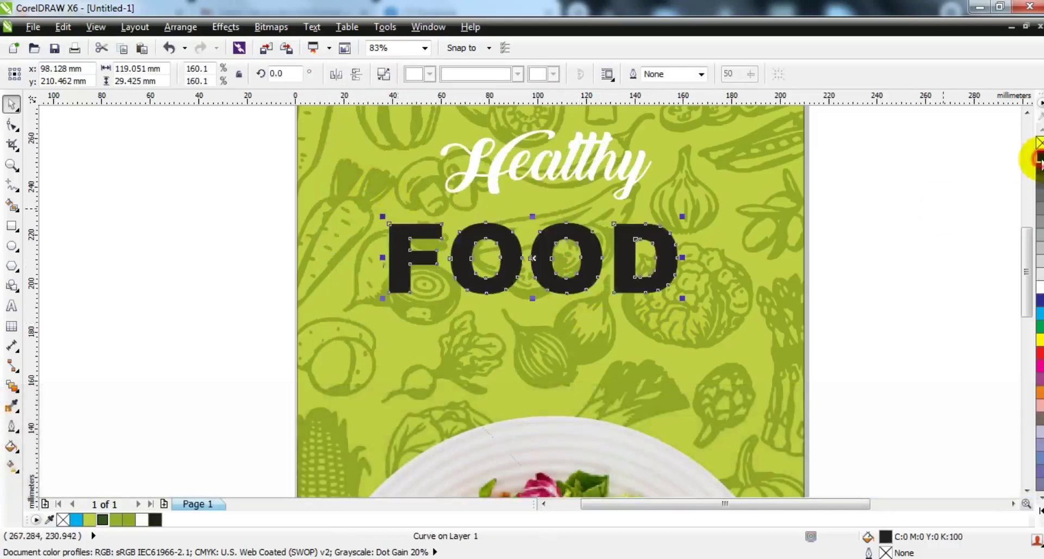
Apply an envelope to the black "FOOD" lettering and bulge the middle of its upper and lower edges outward
{"action": "left_click", "coordinate": [18, 395]}
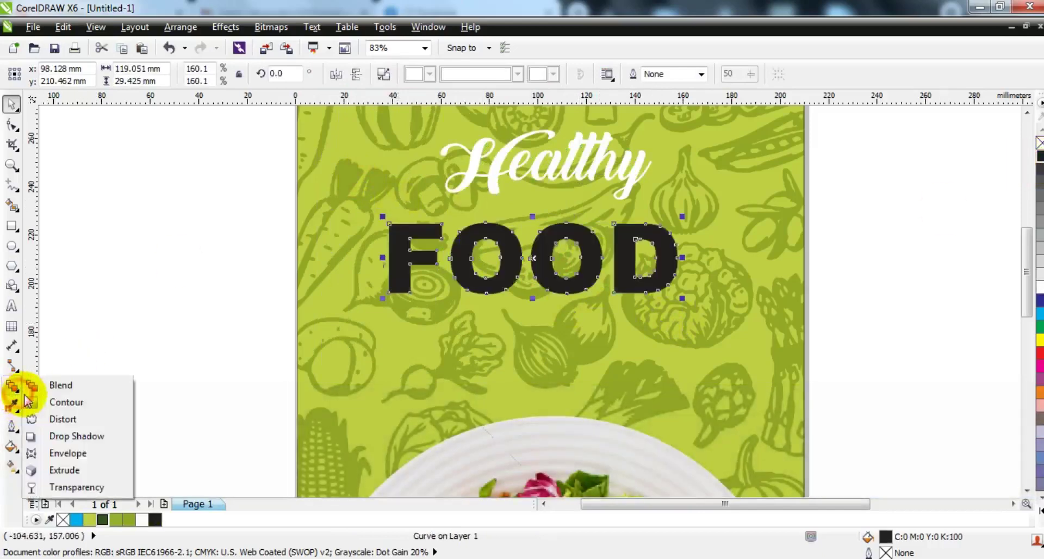
{"action": "left_click", "coordinate": [58, 449]}
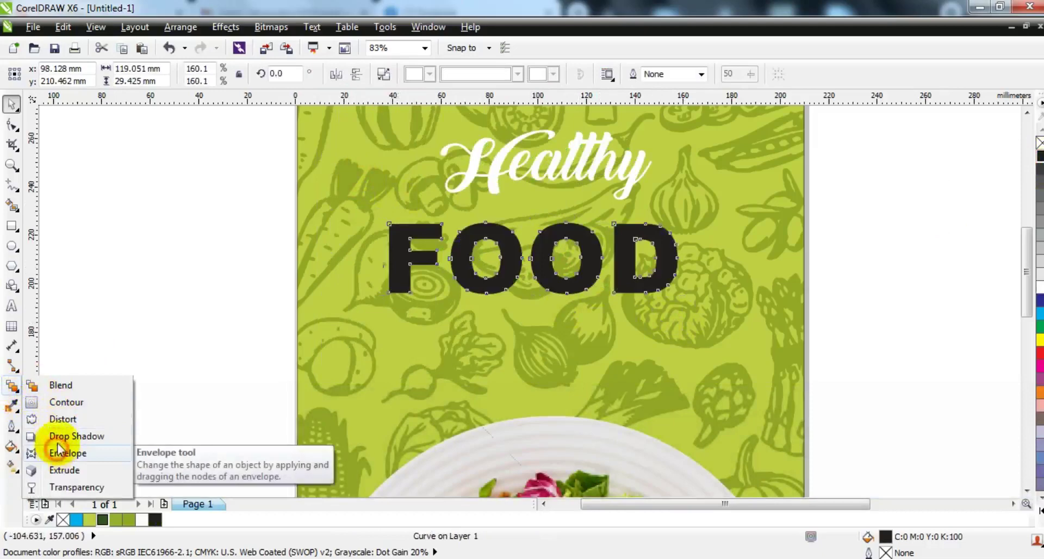
{"action": "left_click_drag", "start_coordinate": [518, 220], "coordinate": [566, 244]}
{"action": "key", "text": "Delete"}
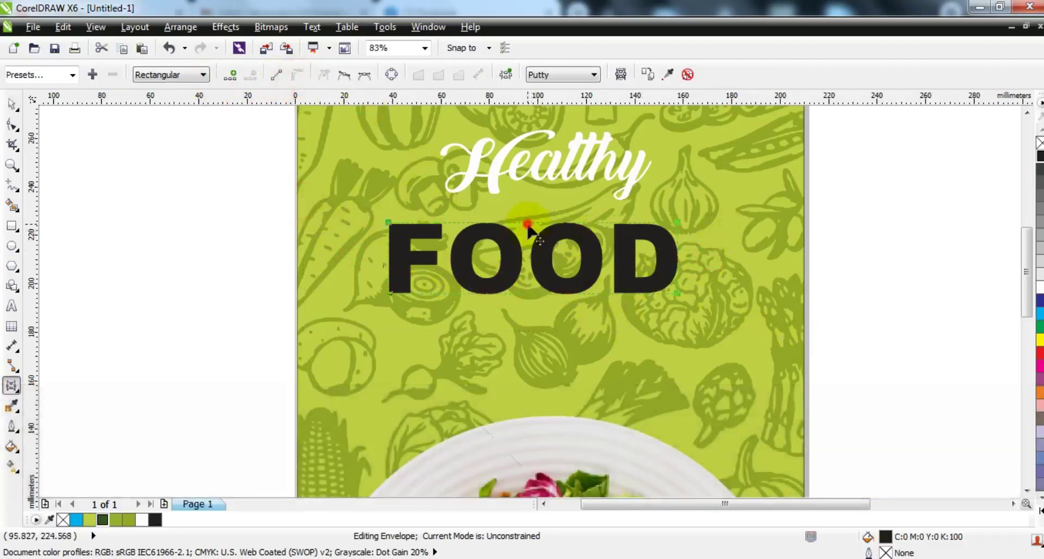
{"action": "left_click_drag", "start_coordinate": [525, 205], "coordinate": [526, 193]}
{"action": "left_click", "coordinate": [529, 292]}
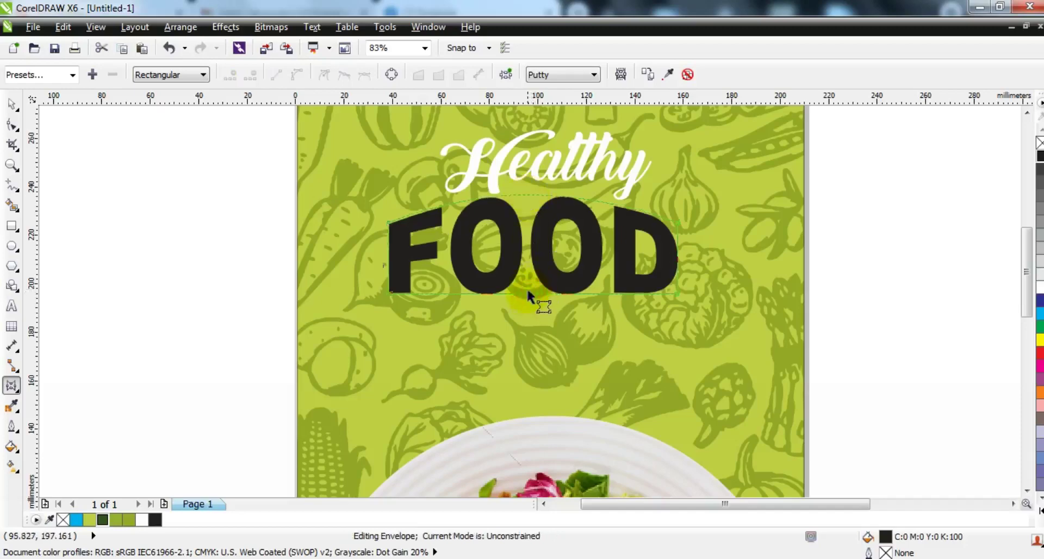
{"action": "left_click_drag", "start_coordinate": [527, 293], "coordinate": [528, 309]}
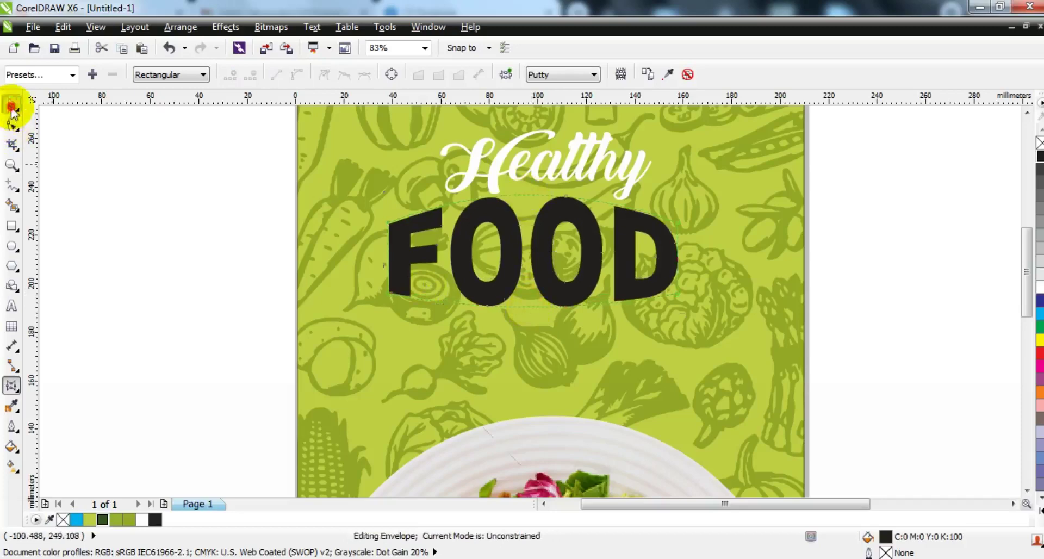
Fill the "FOOD" lettering with white and centre it horizontally under "Healthy"
{"action": "left_click", "coordinate": [12, 105]}
{"action": "left_click", "coordinate": [140, 522]}
{"action": "left_click", "coordinate": [575, 179], "text": "shift"}
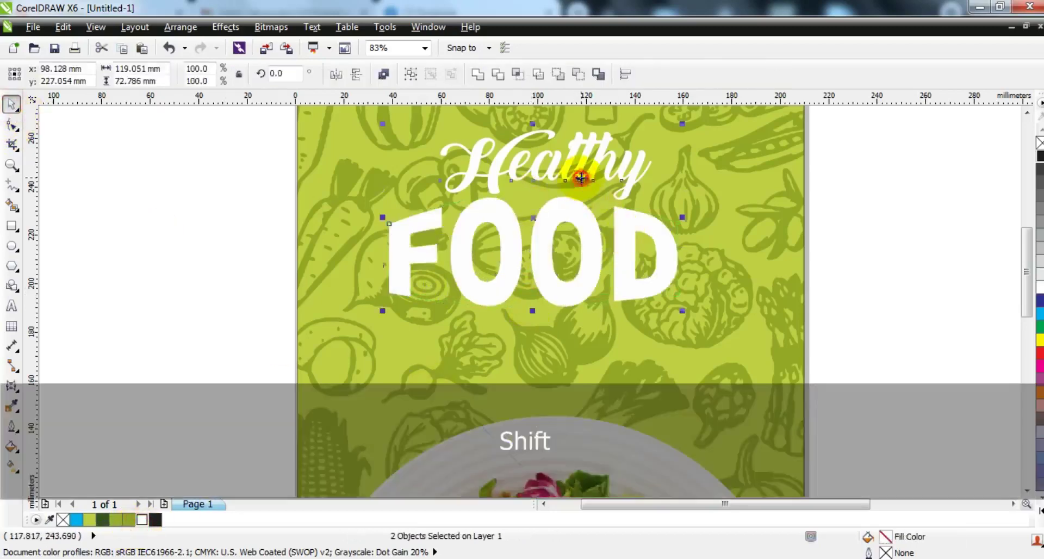
{"action": "key", "text": "c"}
{"action": "left_click_drag", "start_coordinate": [576, 177], "coordinate": [576, 181]}
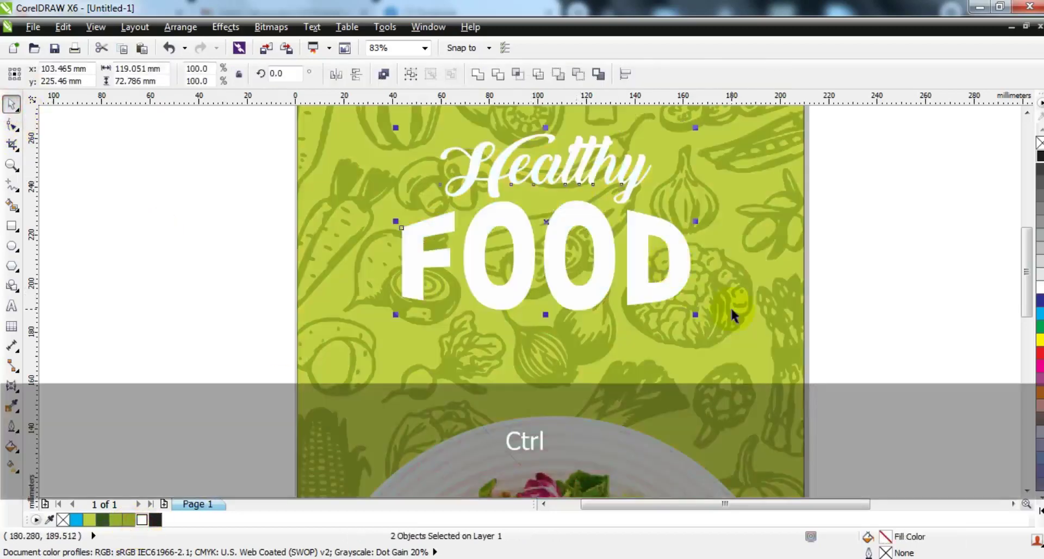
{"action": "key", "text": "F3"}
{"action": "left_click", "coordinate": [733, 322]}
{"action": "left_click", "coordinate": [549, 288]}
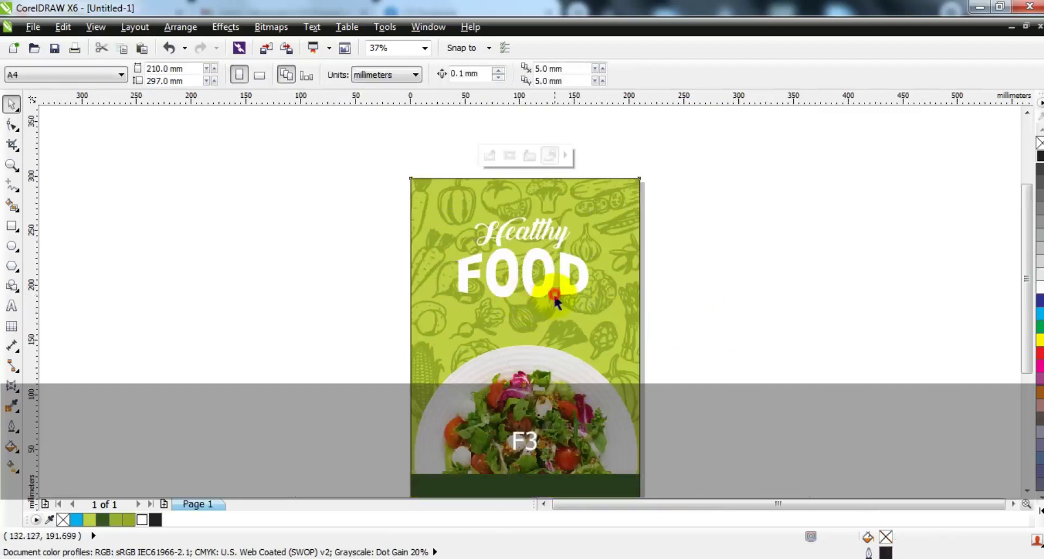
{"action": "key", "text": "ctrl+z"}
{"action": "left_click_drag", "start_coordinate": [693, 215], "coordinate": [424, 308]}
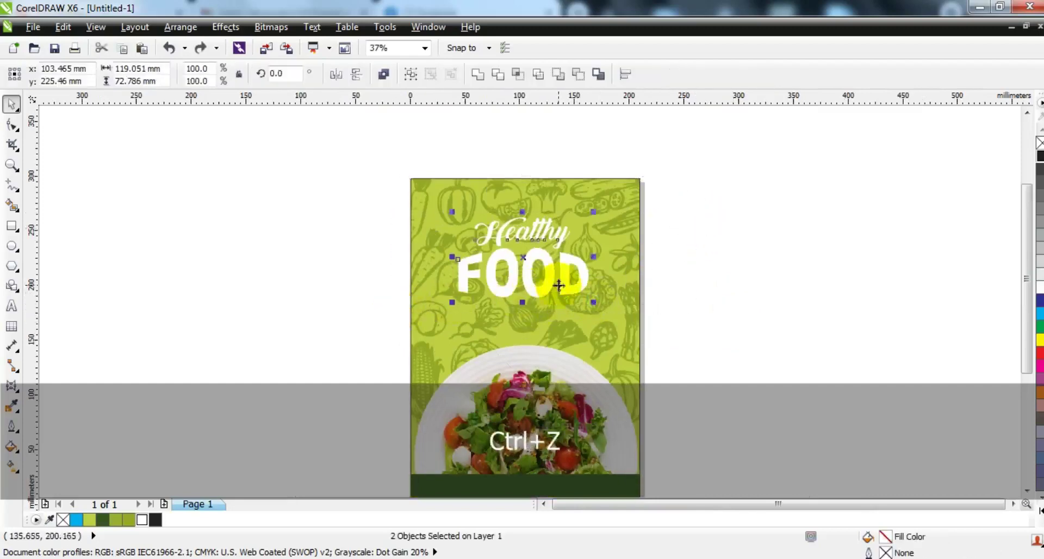
Darken the water splash bitmap beside the page with a gamma value of 0.29
{"action": "left_click", "coordinate": [614, 289]}
{"action": "key", "text": "F4"}
{"action": "left_click", "coordinate": [689, 298]}
{"action": "left_click_drag", "start_coordinate": [634, 421], "coordinate": [620, 239]}
{"action": "key", "text": "shift+F2"}
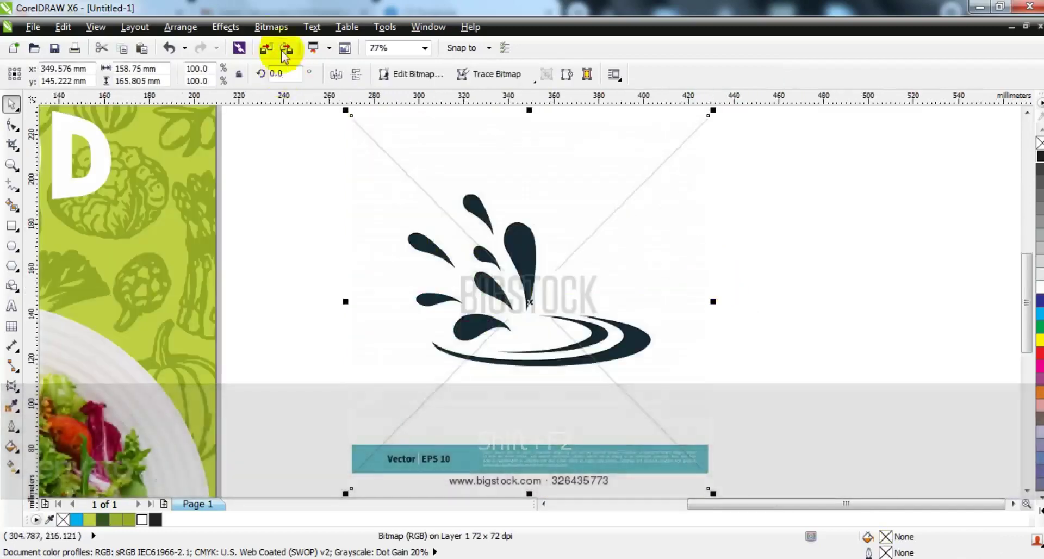
{"action": "left_click", "coordinate": [225, 27]}
{"action": "mouse_move", "coordinate": [248, 47]}
{"action": "left_click", "coordinate": [383, 152]}
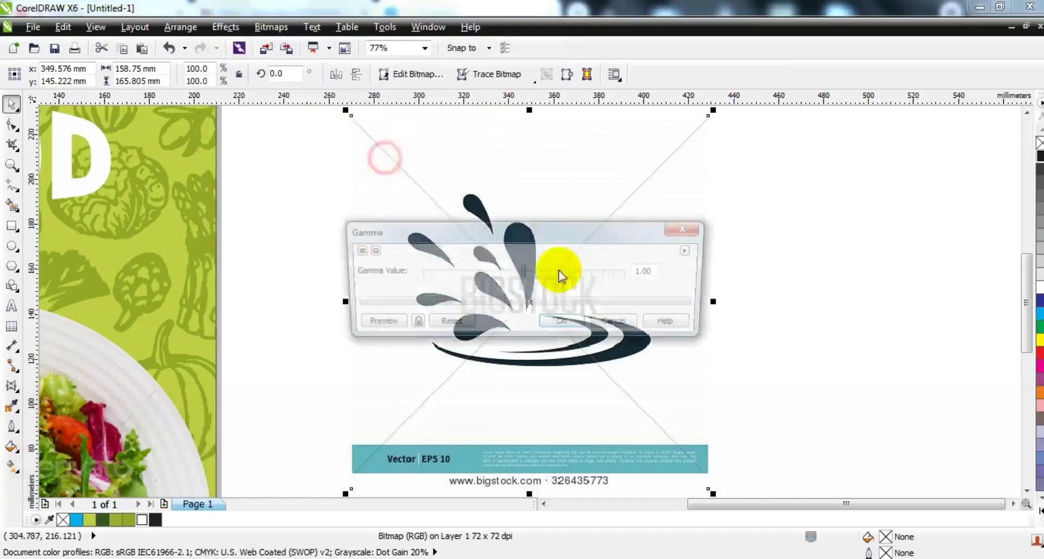
{"action": "left_click", "coordinate": [439, 272]}
{"action": "left_click", "coordinate": [411, 324]}
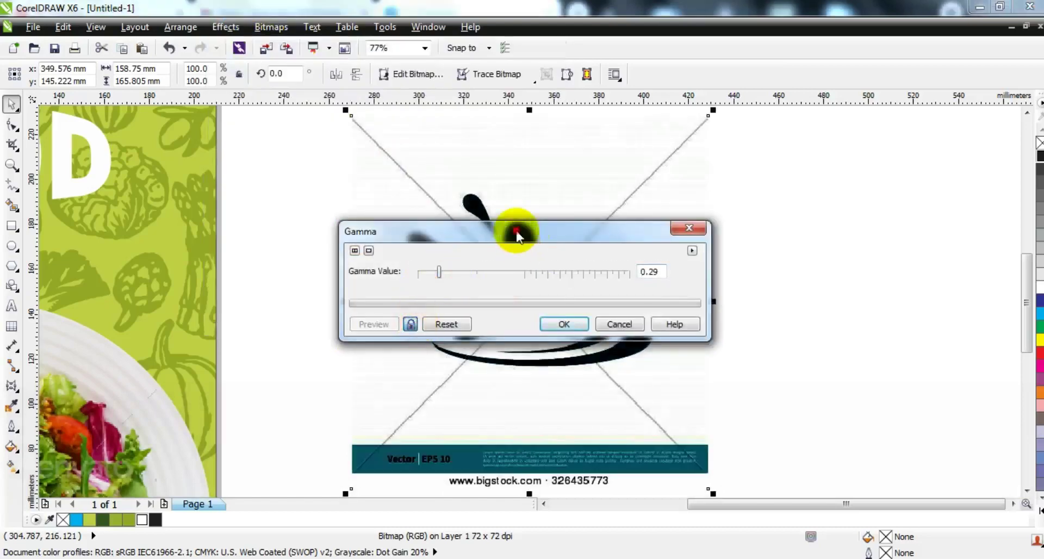
{"action": "left_click_drag", "start_coordinate": [512, 227], "coordinate": [766, 178]}
{"action": "left_click", "coordinate": [814, 272]}
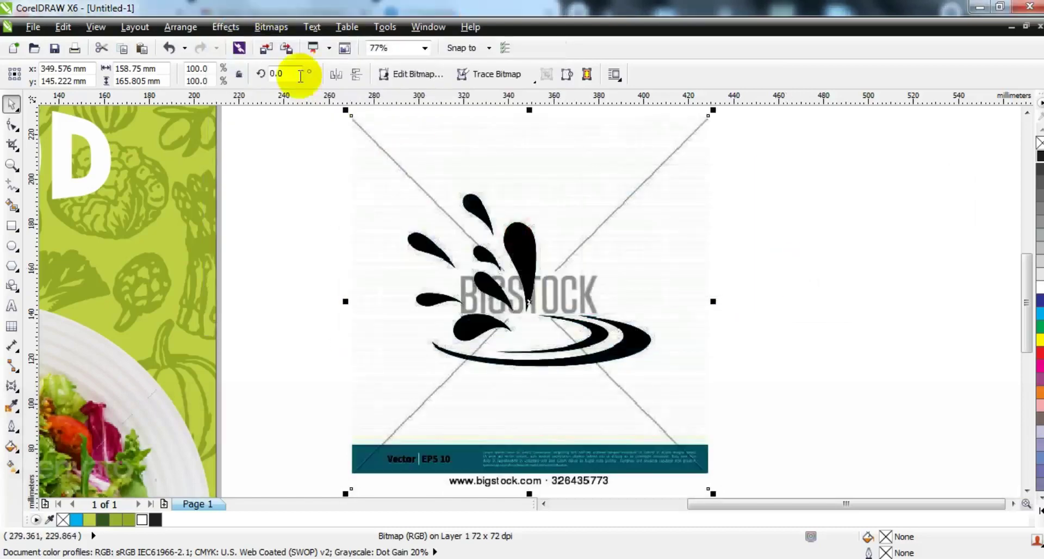
Convert the splash bitmap to 1-bit black and white using the Line Art method with a threshold of 128
{"action": "left_click", "coordinate": [270, 27]}
{"action": "mouse_move", "coordinate": [283, 194]}
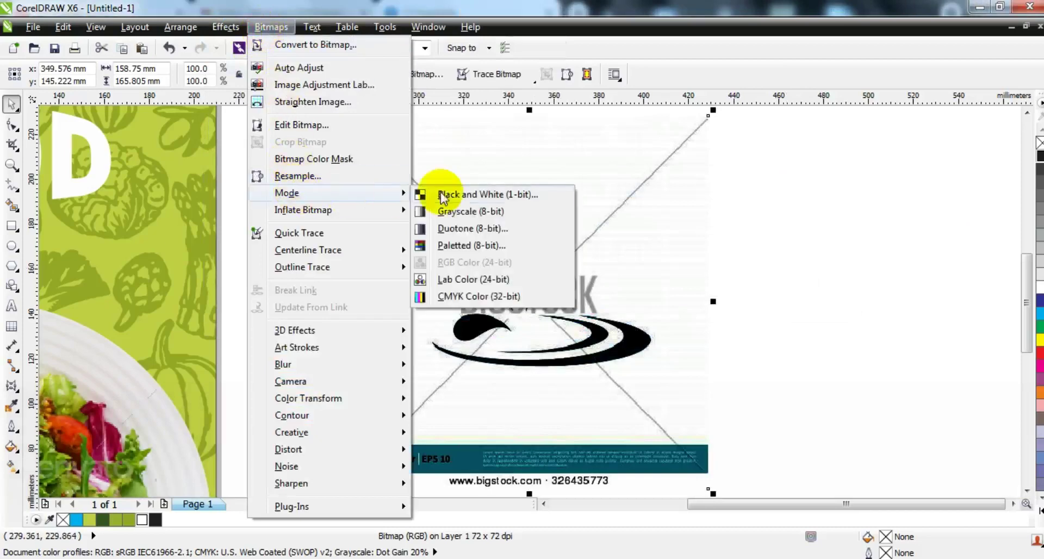
{"action": "left_click", "coordinate": [451, 196]}
{"action": "left_click", "coordinate": [579, 321]}
{"action": "left_click", "coordinate": [544, 330]}
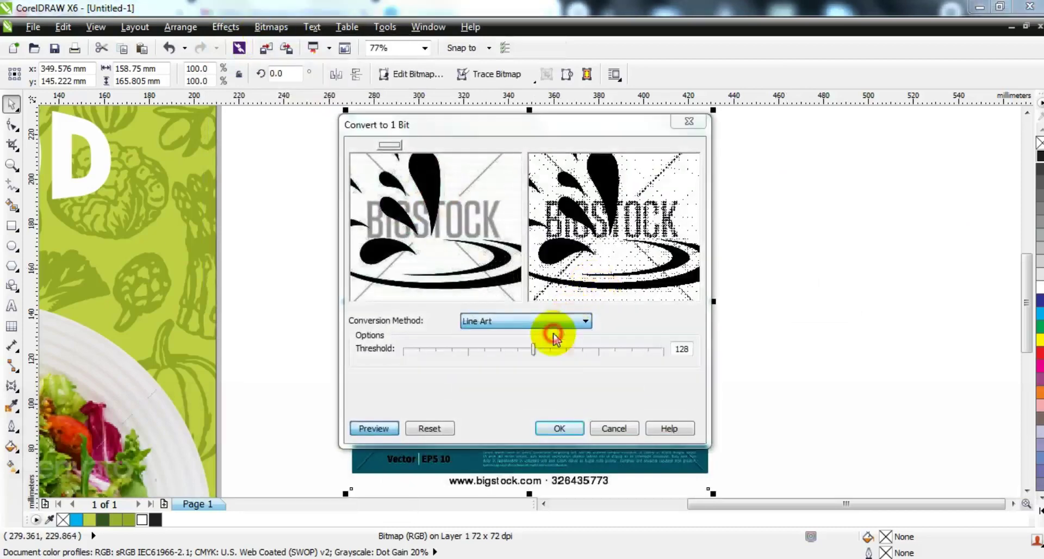
{"action": "left_click", "coordinate": [555, 429]}
Outline-trace the splash bitmap as a low quality image with slightly reduced detail and smoothing at 76
{"action": "right_click", "coordinate": [528, 280]}
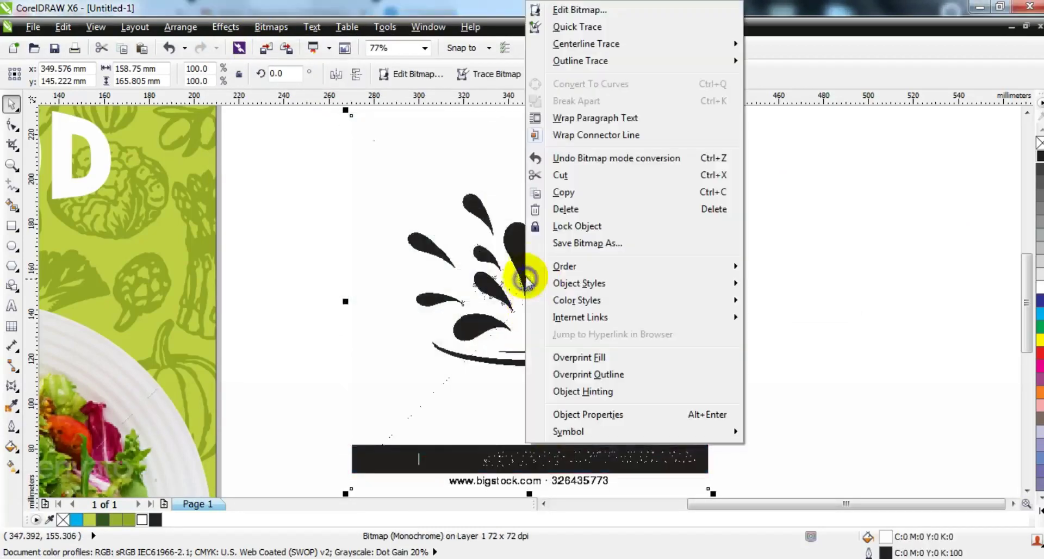
{"action": "mouse_move", "coordinate": [728, 63]}
{"action": "left_click", "coordinate": [777, 129]}
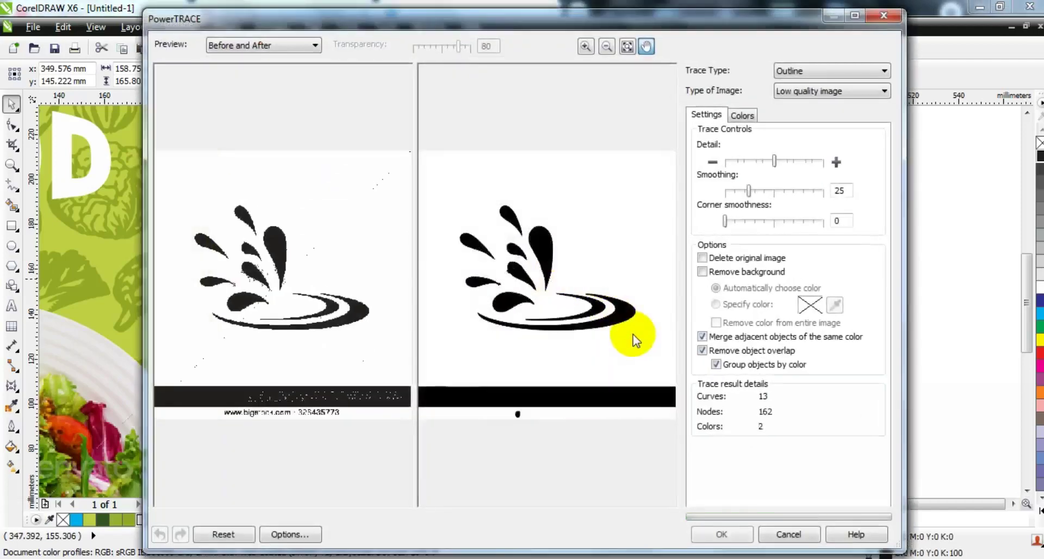
{"action": "mouse_move", "coordinate": [774, 161]}
{"action": "left_mouse_down"}
{"action": "mouse_move", "coordinate": [763, 163]}
{"action": "mouse_move", "coordinate": [780, 193]}
{"action": "mouse_move", "coordinate": [799, 191]}
{"action": "left_mouse_up"}
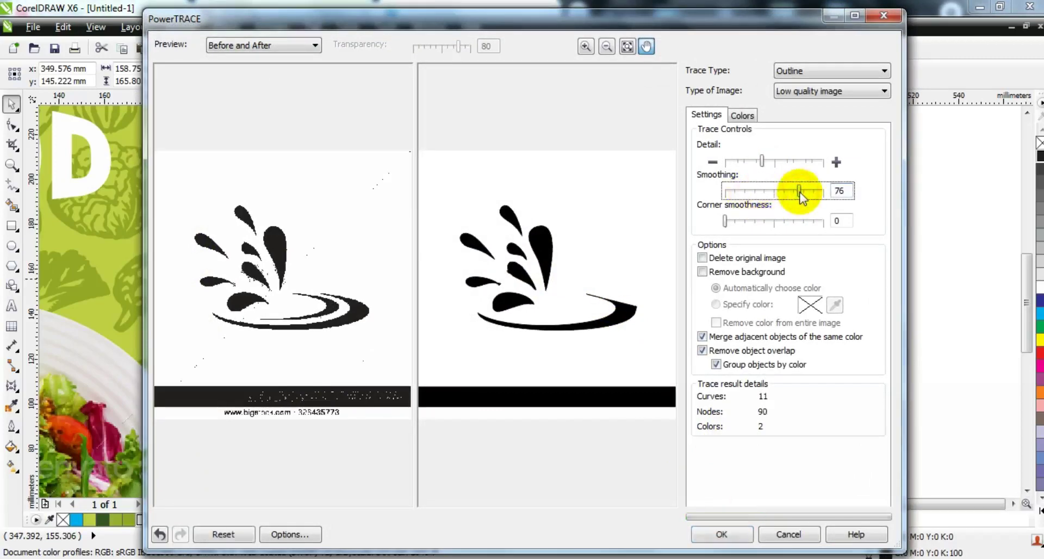
{"action": "left_click", "coordinate": [736, 534]}
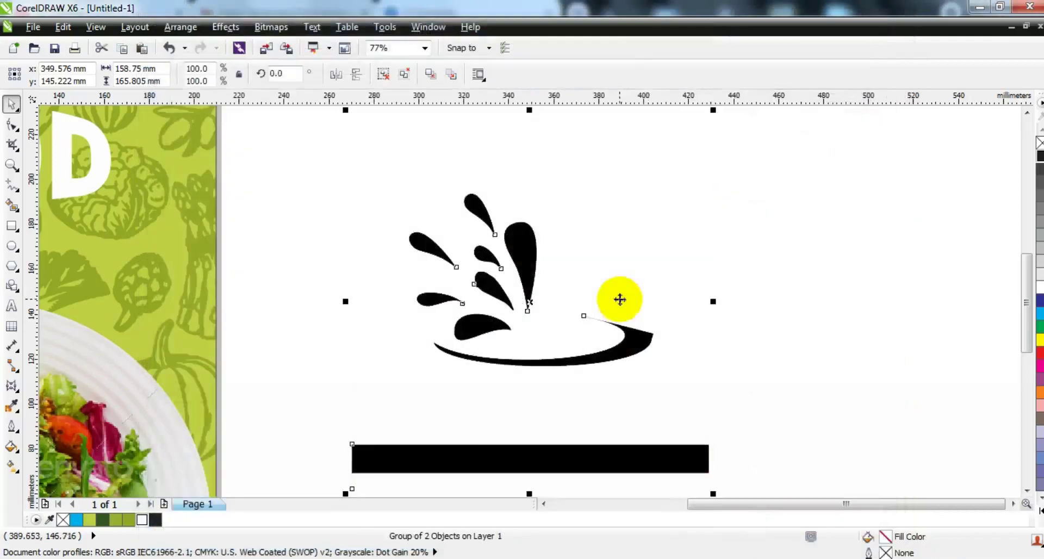
Ungroup the traced splash and group only the seven drops above the puddle shape
{"action": "left_click", "coordinate": [377, 72]}
{"action": "left_click", "coordinate": [317, 250]}
{"action": "left_click_drag", "start_coordinate": [286, 170], "coordinate": [542, 354]}
{"action": "left_click", "coordinate": [521, 254]}
{"action": "left_click_drag", "start_coordinate": [326, 168], "coordinate": [492, 311]}
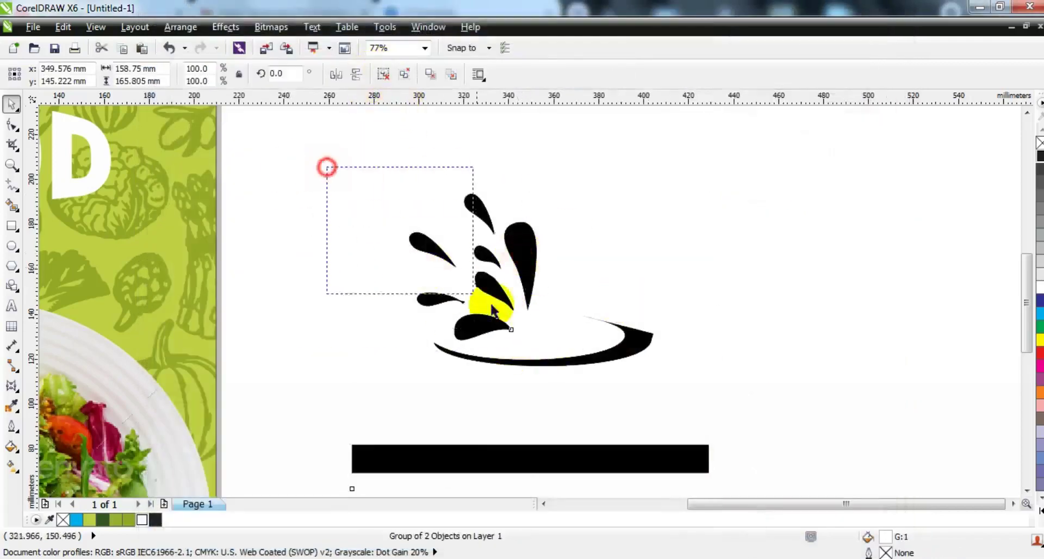
{"action": "left_click_drag", "start_coordinate": [542, 338], "coordinate": [529, 326]}
{"action": "key", "text": "ctrl+g"}
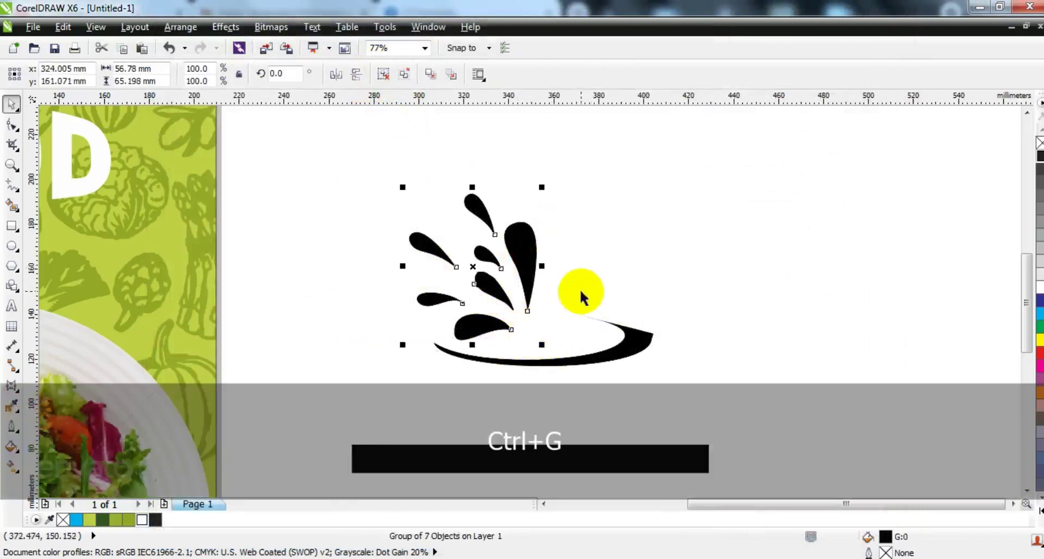
Place the drops group on the page left of "Healthy" at about 34 × 39 mm and bring it to the front
{"action": "key", "text": "F3"}
{"action": "left_click_drag", "start_coordinate": [528, 280], "coordinate": [223, 225]}
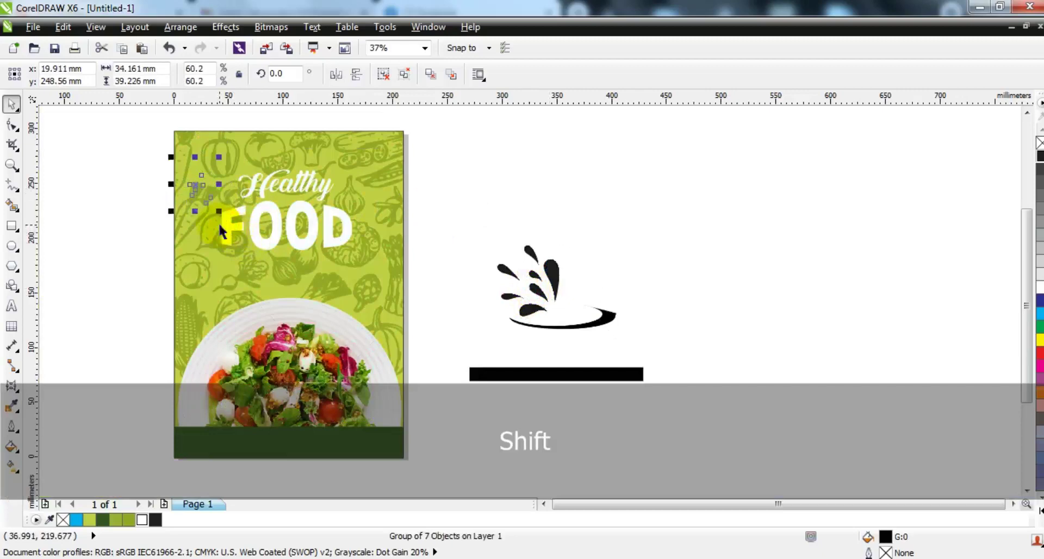
{"action": "key", "text": "shift+Page_Up"}
{"action": "left_click", "coordinate": [218, 222]}
{"action": "key", "text": "shift+F2"}
{"action": "key", "text": "Escape"}
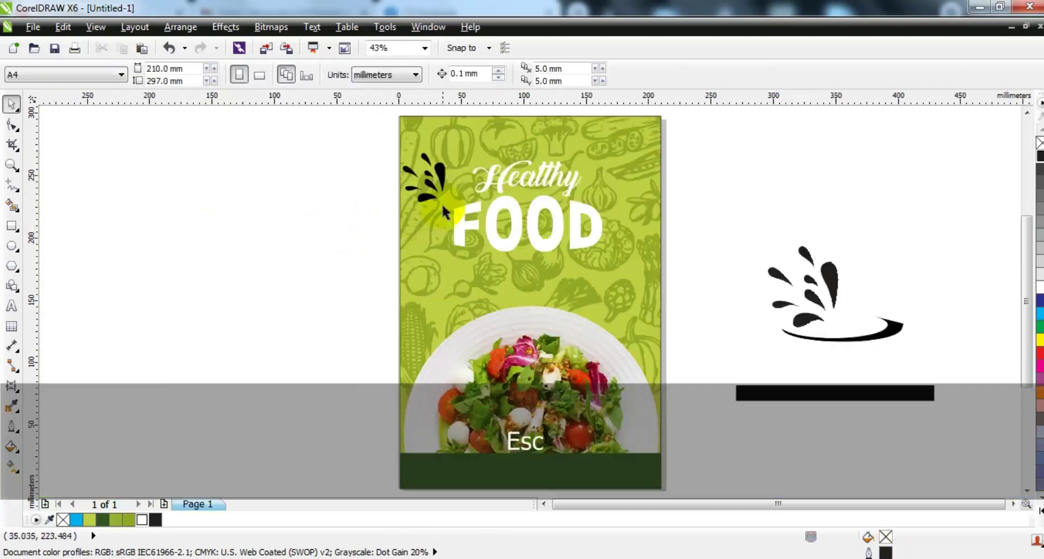
Add a mirrored copy of the drops right of "Healthy" and fill both drop groups with white
{"action": "mouse_move", "coordinate": [433, 200]}
{"action": "left_mouse_down"}
{"action": "mouse_move", "coordinate": [422, 207]}
{"action": "mouse_move", "coordinate": [447, 187]}
{"action": "mouse_move", "coordinate": [594, 195]}
{"action": "left_mouse_up"}
{"action": "left_click", "coordinate": [453, 191], "text": "shift"}
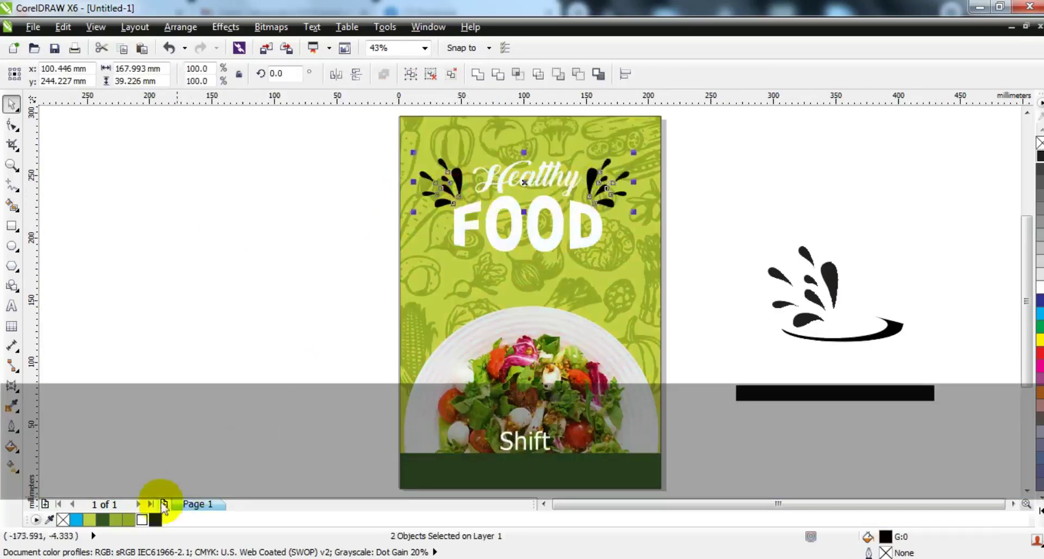
{"action": "left_click", "coordinate": [143, 519]}
Group the two drop groups with "Healthy" and "FOOD" and give the group a drop shadow running straight down
{"action": "left_click_drag", "start_coordinate": [337, 143], "coordinate": [659, 264]}
{"action": "key", "text": "ctrl+g"}
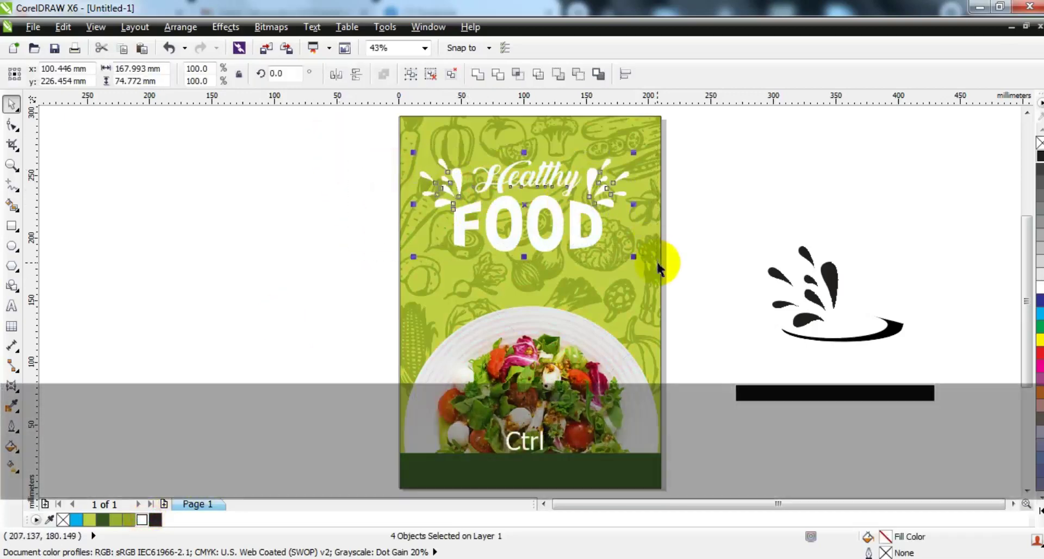
{"action": "key", "text": "shift+F2"}
{"action": "key", "text": "F3"}
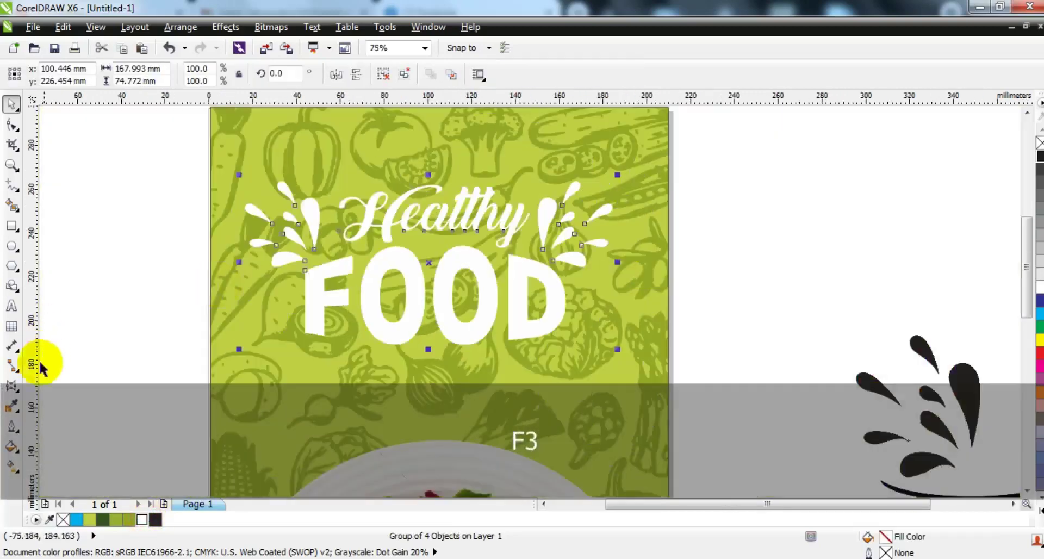
{"action": "left_click", "coordinate": [20, 397]}
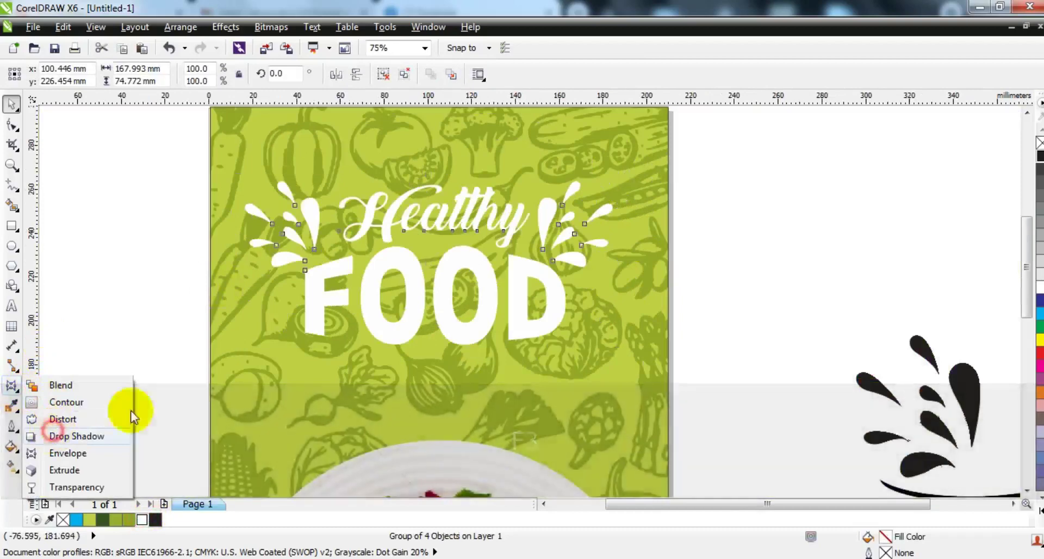
{"action": "left_click", "coordinate": [65, 433]}
{"action": "left_click_drag", "start_coordinate": [437, 188], "coordinate": [429, 348]}
Colour the title's drop shadow with the darker green sampled from the vegetable pattern and set its mode to Normal
{"action": "left_click", "coordinate": [645, 73]}
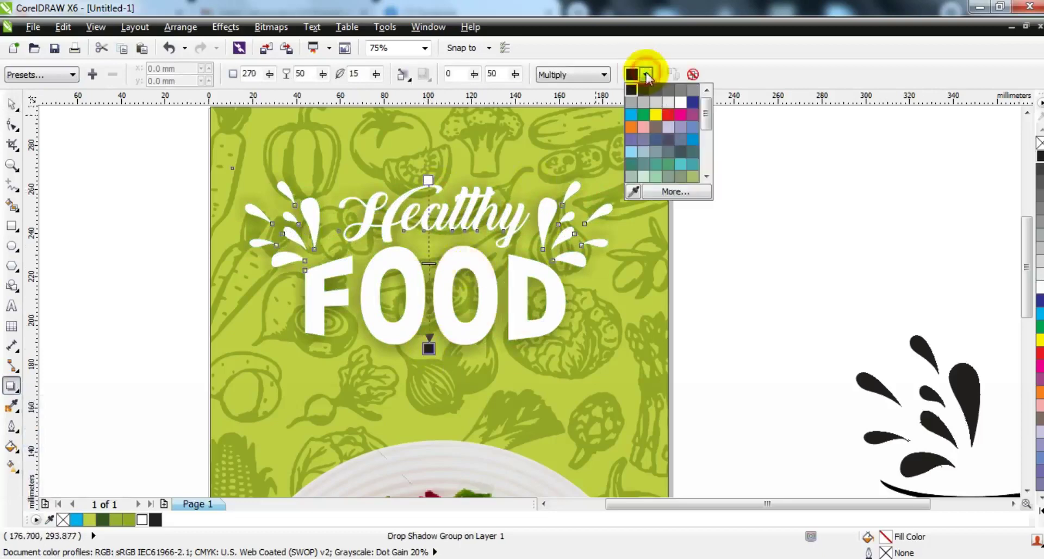
{"action": "left_click_drag", "start_coordinate": [707, 108], "coordinate": [707, 162]}
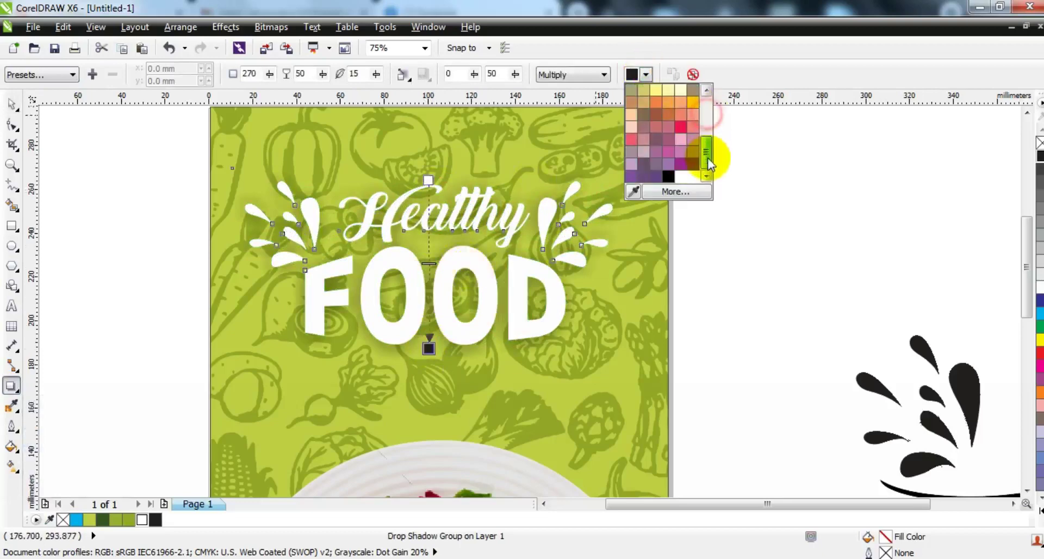
{"action": "left_click", "coordinate": [632, 191]}
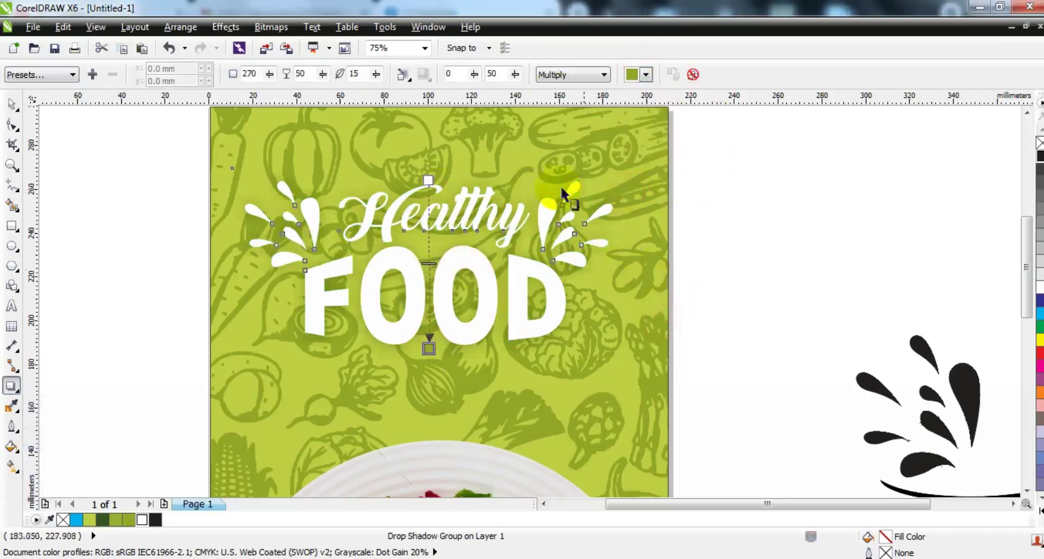
{"action": "left_click", "coordinate": [572, 75]}
{"action": "left_click", "coordinate": [568, 85]}
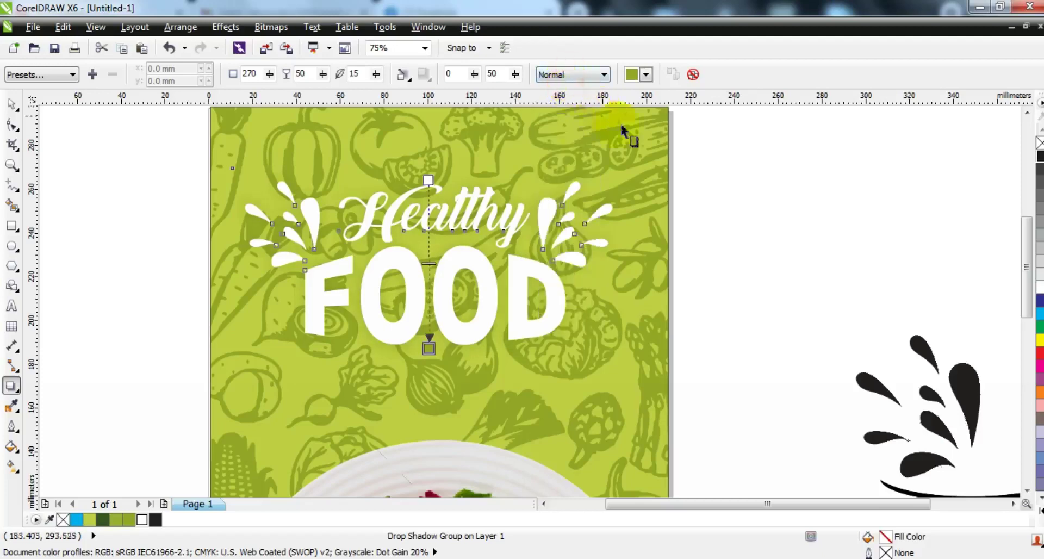
Set the title shadow's feathering direction to Outside, its opacity to 100 and its feathering to 5
{"action": "left_click", "coordinate": [402, 74]}
{"action": "left_click", "coordinate": [415, 181]}
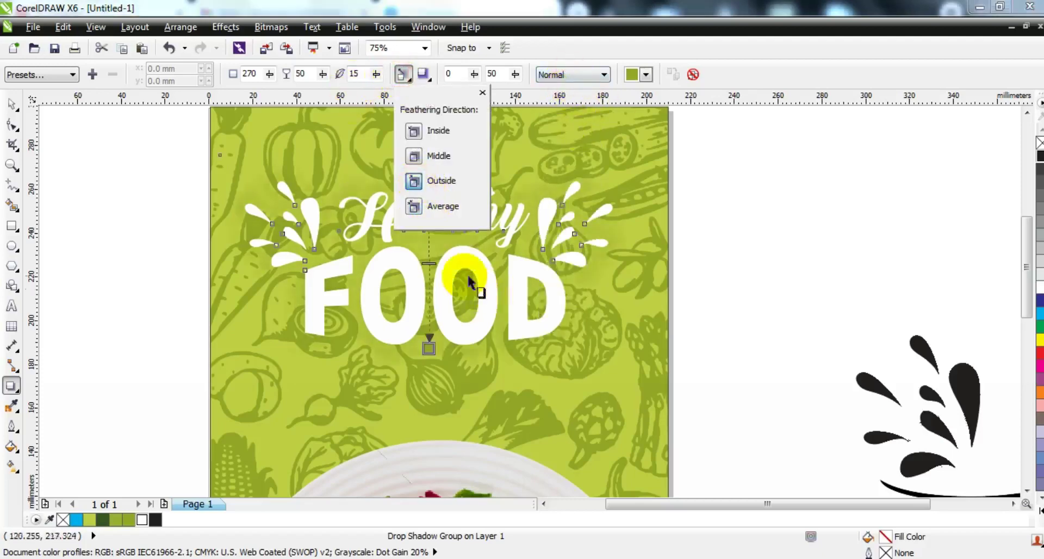
{"action": "left_click", "coordinate": [429, 263]}
{"action": "left_click_drag", "start_coordinate": [429, 263], "coordinate": [429, 347]}
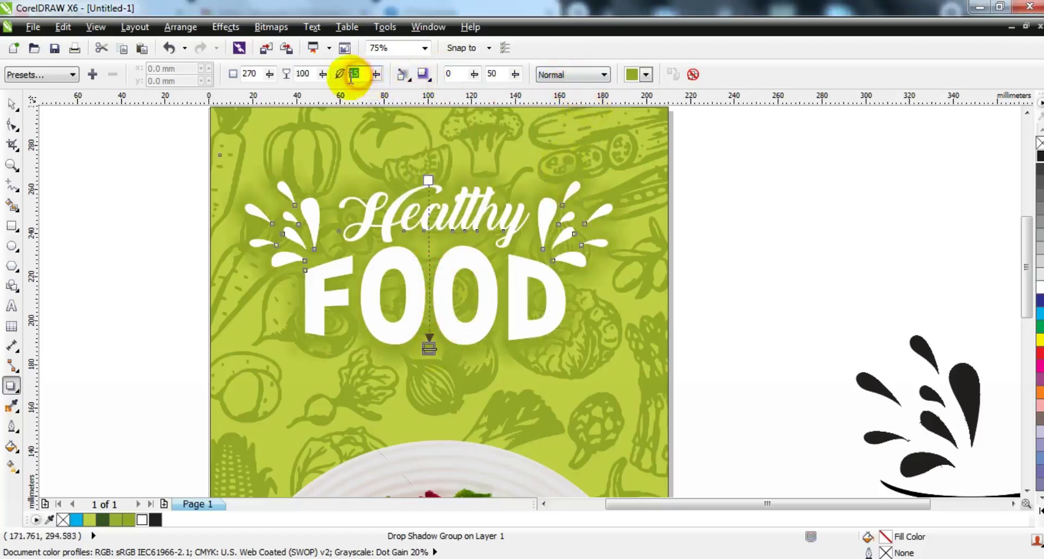
{"action": "type", "text": "5"}
{"action": "key", "text": "Return"}
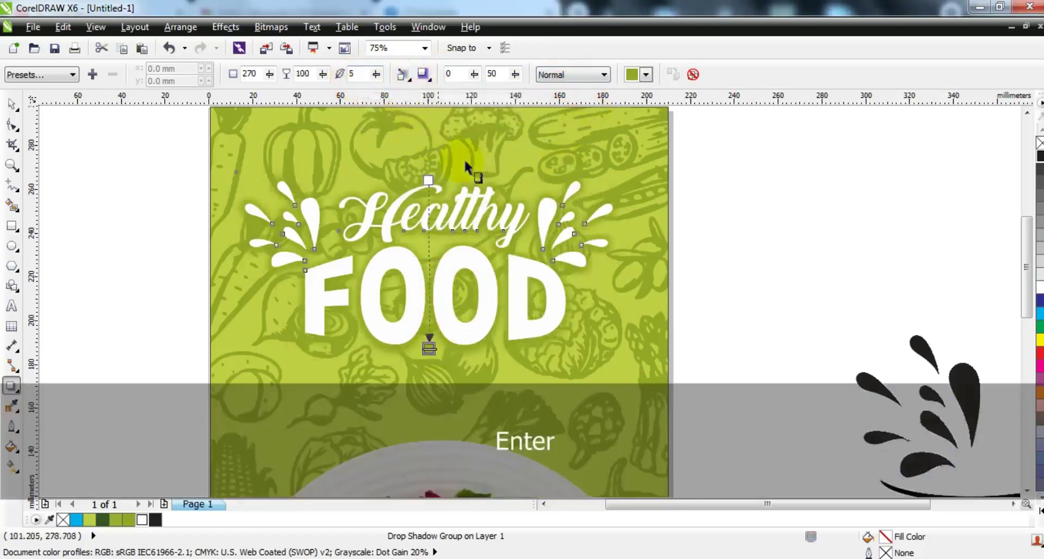
Break the drop shadow apart from the "Healthy FOOD" title group
{"action": "left_click", "coordinate": [182, 27]}
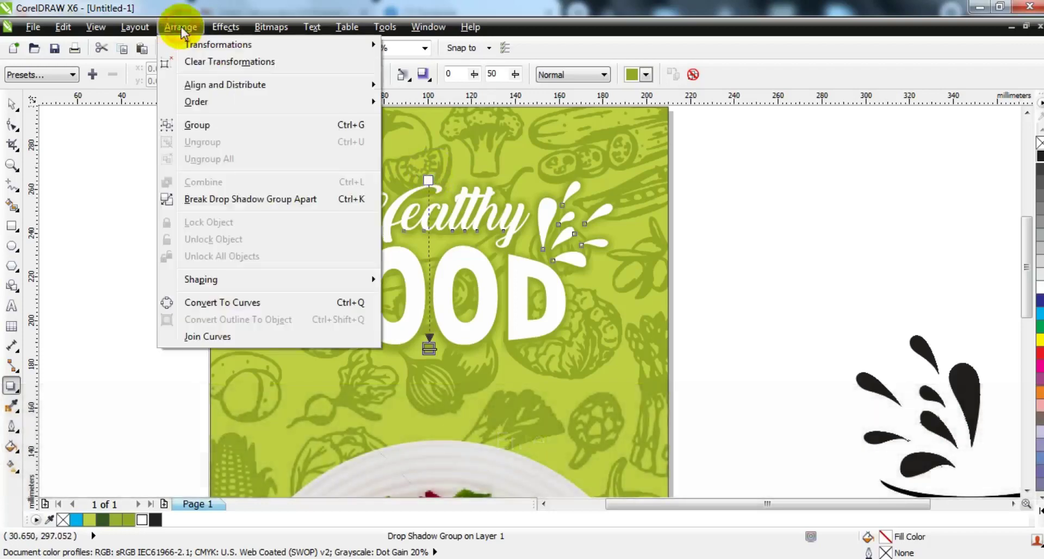
{"action": "left_click", "coordinate": [199, 198]}
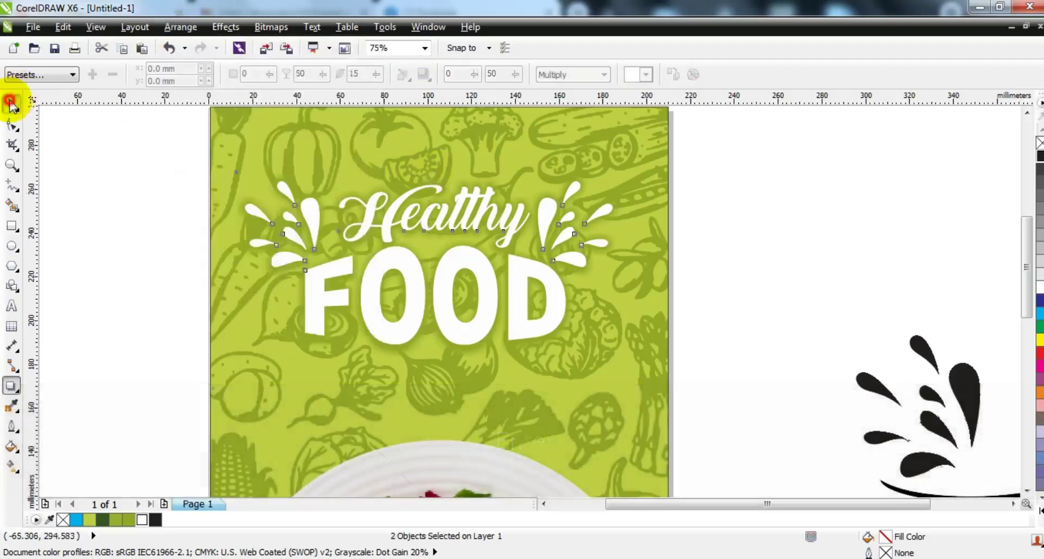
{"action": "left_click", "coordinate": [10, 101]}
{"action": "left_click", "coordinate": [114, 289]}
Scale the title and its separated shadow down together to about 170 mm wide and move them slightly higher on the flyer
{"action": "left_click", "coordinate": [655, 350]}
{"action": "key", "text": "shift"}
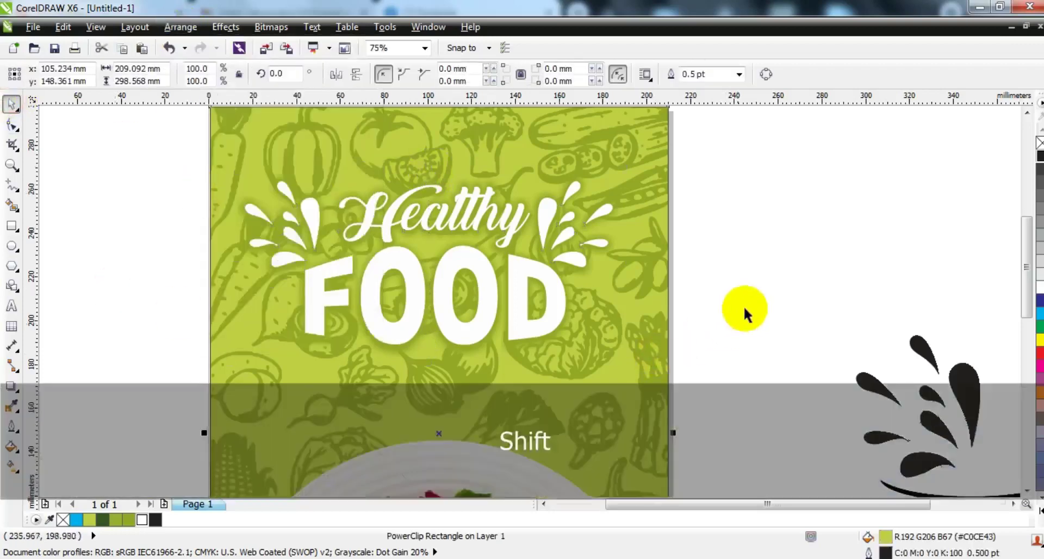
{"action": "key", "text": "shift+F4"}
{"action": "key", "text": "Escape"}
{"action": "left_click_drag", "start_coordinate": [683, 144], "coordinate": [389, 266]}
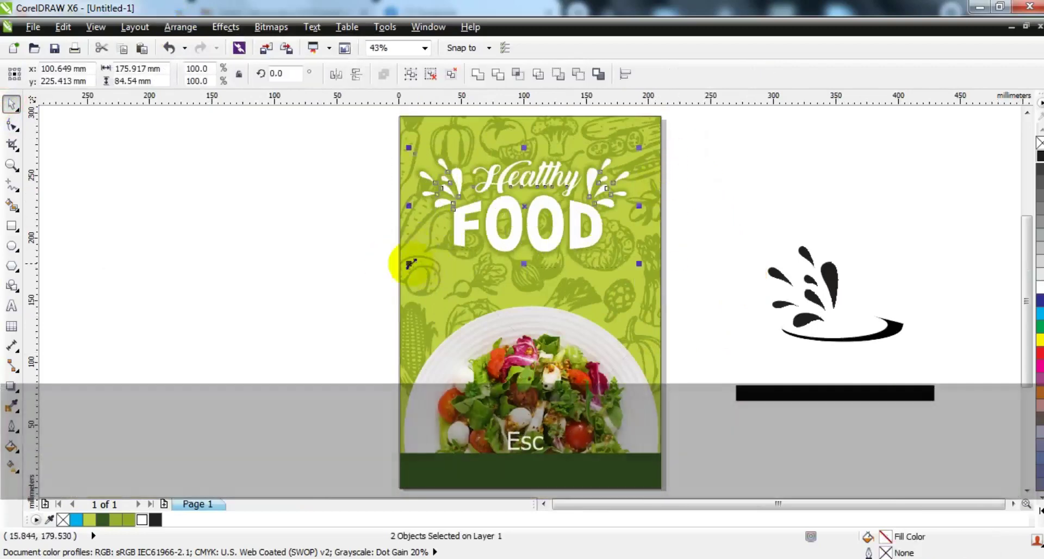
{"action": "mouse_move", "coordinate": [561, 242]}
{"action": "left_mouse_down"}
{"action": "mouse_move", "coordinate": [430, 103]}
{"action": "mouse_move", "coordinate": [552, 221]}
{"action": "mouse_move", "coordinate": [555, 249]}
{"action": "left_mouse_up"}
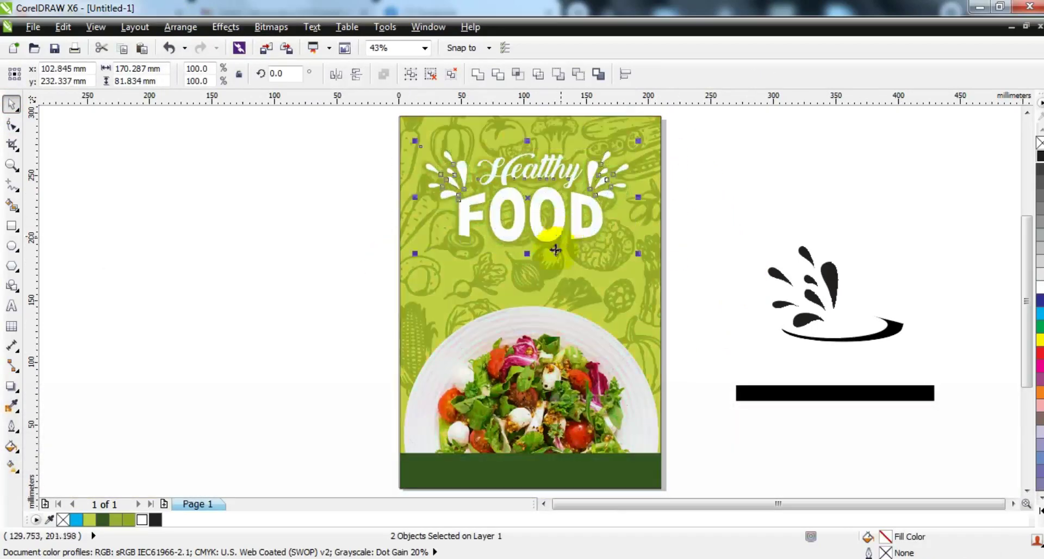
{"action": "left_click", "coordinate": [368, 284]}
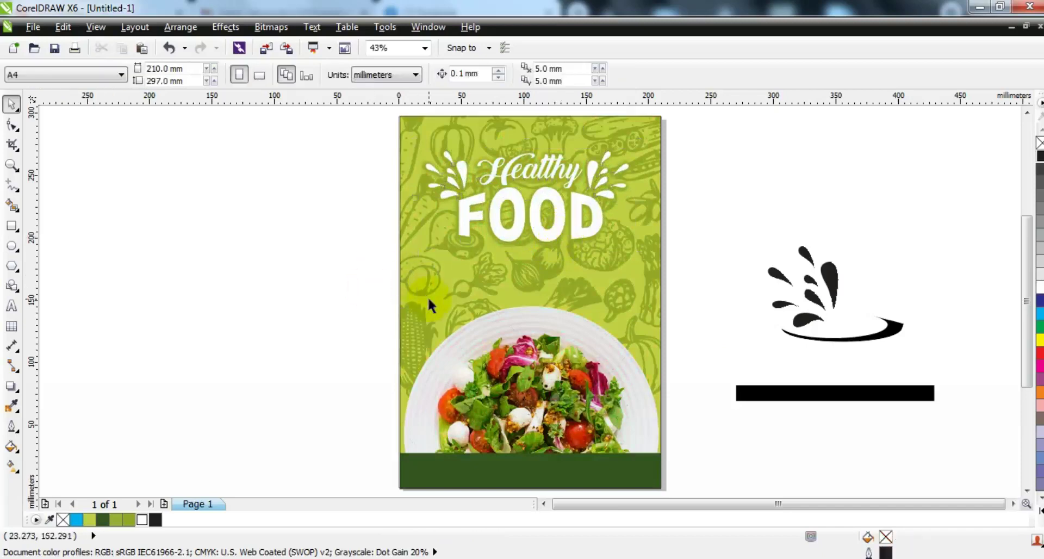
Add the artistic text "FRESH AND DELICIOUS" in capitals beside the page
{"action": "left_click", "coordinate": [10, 165]}
{"action": "left_click_drag", "start_coordinate": [319, 170], "coordinate": [723, 402]}
{"action": "left_click", "coordinate": [11, 306]}
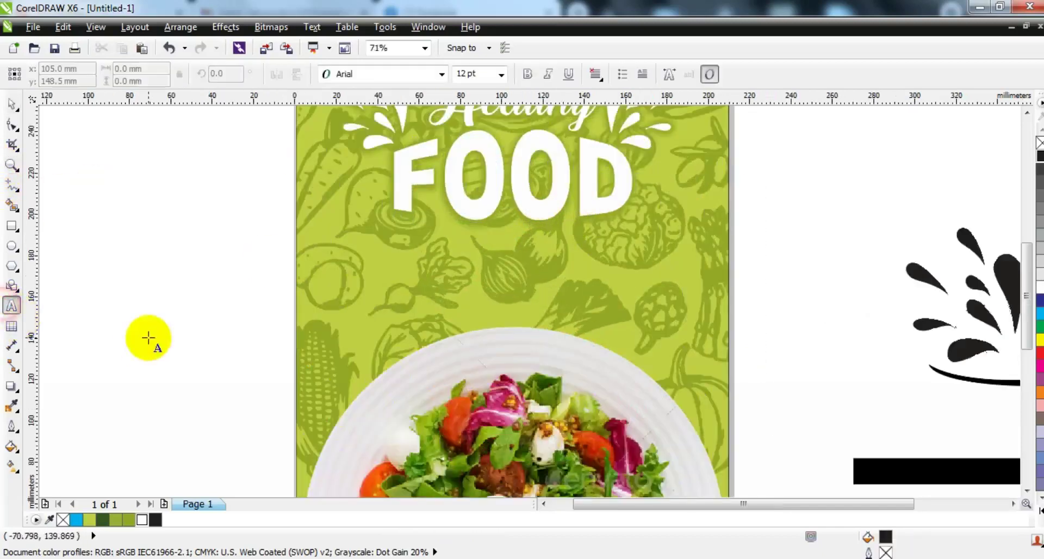
{"action": "left_click", "coordinate": [148, 337]}
{"action": "key", "text": "Caps_Lock"}
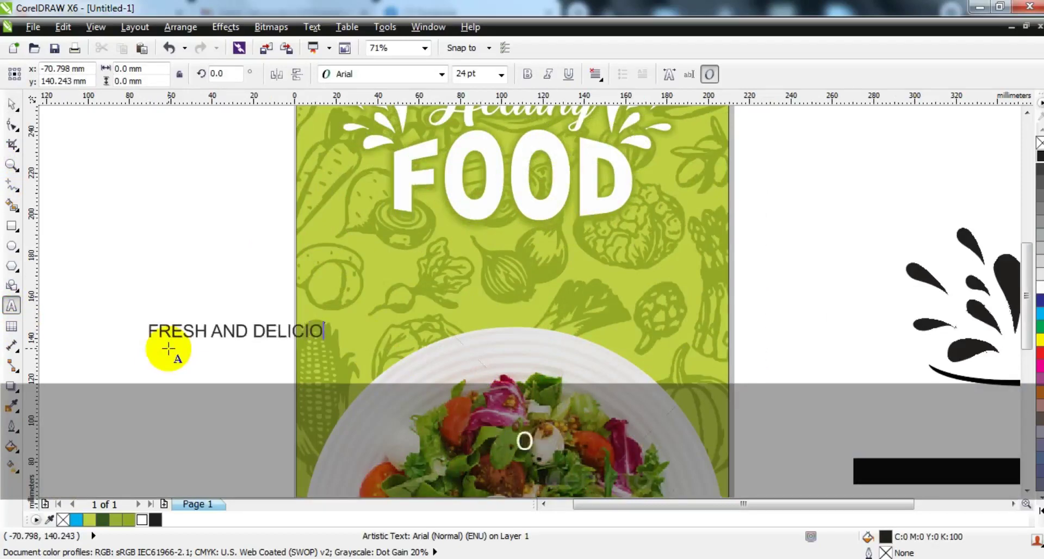
{"action": "type", "text": "FRESH AND DELICIOUS"}
{"action": "key", "text": "ctrl+space"}
Set the tagline in Clarendon Blk BT, place it below "FOOD", colour it white and enlarge it slightly
{"action": "left_click", "coordinate": [442, 74]}
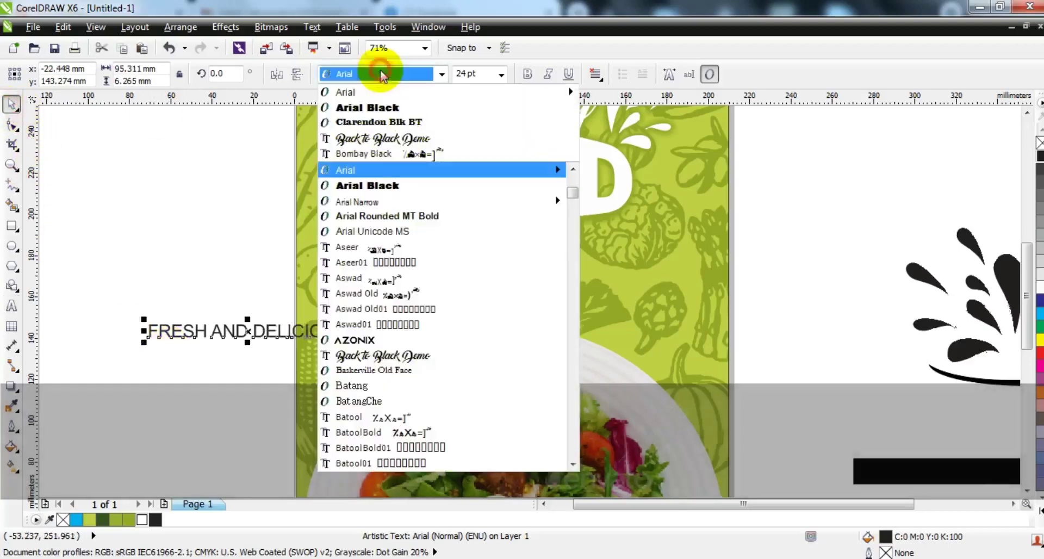
{"action": "left_click", "coordinate": [374, 123]}
{"action": "left_click_drag", "start_coordinate": [229, 332], "coordinate": [468, 250]}
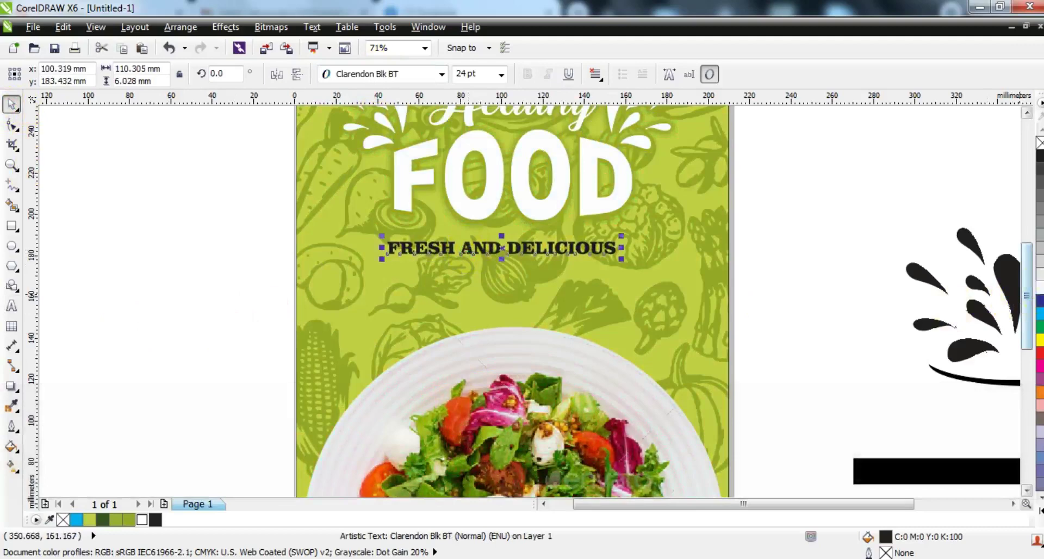
{"action": "left_click", "coordinate": [1039, 287]}
{"action": "left_click_drag", "start_coordinate": [623, 262], "coordinate": [637, 266]}
{"action": "left_click", "coordinate": [755, 287]}
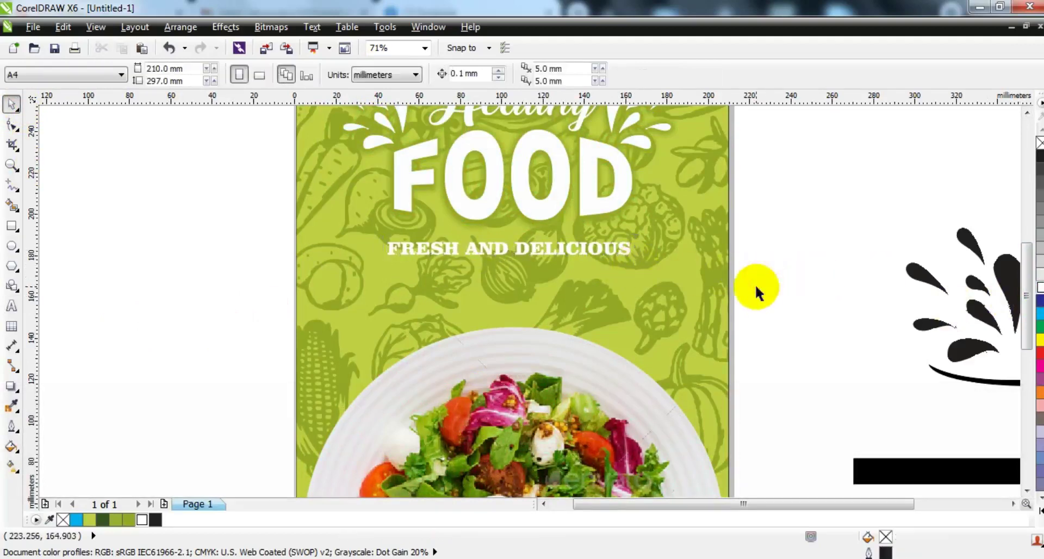
Recolour the background a stronger yellow-green and draw a rounded rectangle about 131 by 21 mm with 2.48 mm corners below the tagline
{"action": "left_click", "coordinate": [717, 294]}
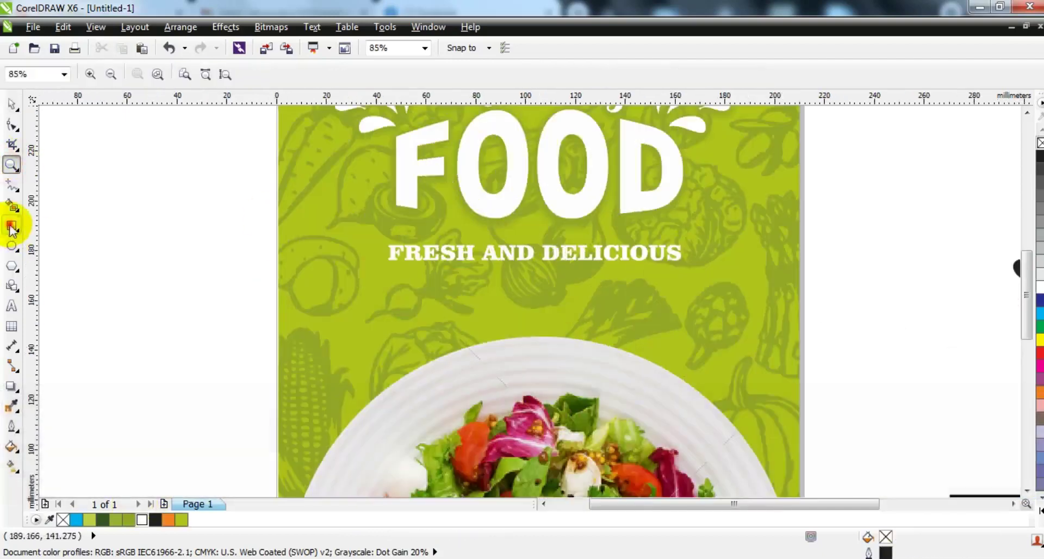
{"action": "left_click", "coordinate": [12, 226]}
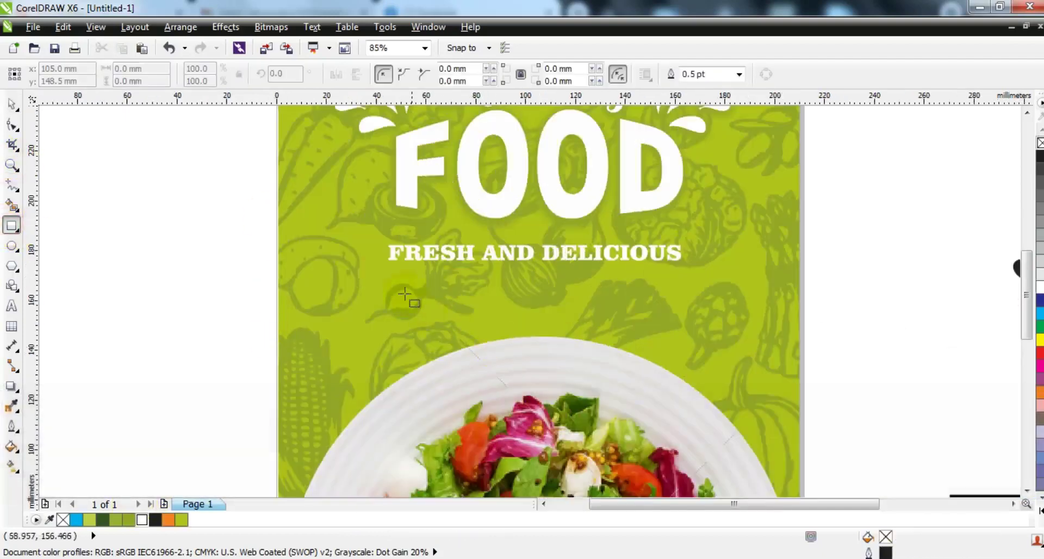
{"action": "left_click_drag", "start_coordinate": [375, 271], "coordinate": [706, 329]}
{"action": "left_click", "coordinate": [12, 124]}
{"action": "left_click_drag", "start_coordinate": [375, 324], "coordinate": [382, 326]}
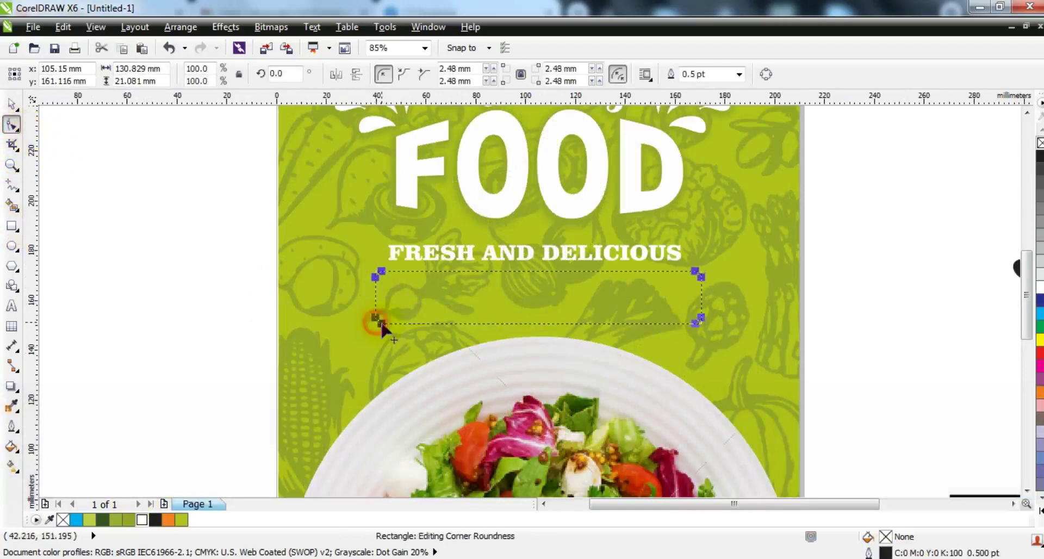
Fill the rounded rectangle with white, remove its outline and centre it horizontally on the flyer background
{"action": "left_click", "coordinate": [11, 104]}
{"action": "left_click", "coordinate": [141, 520]}
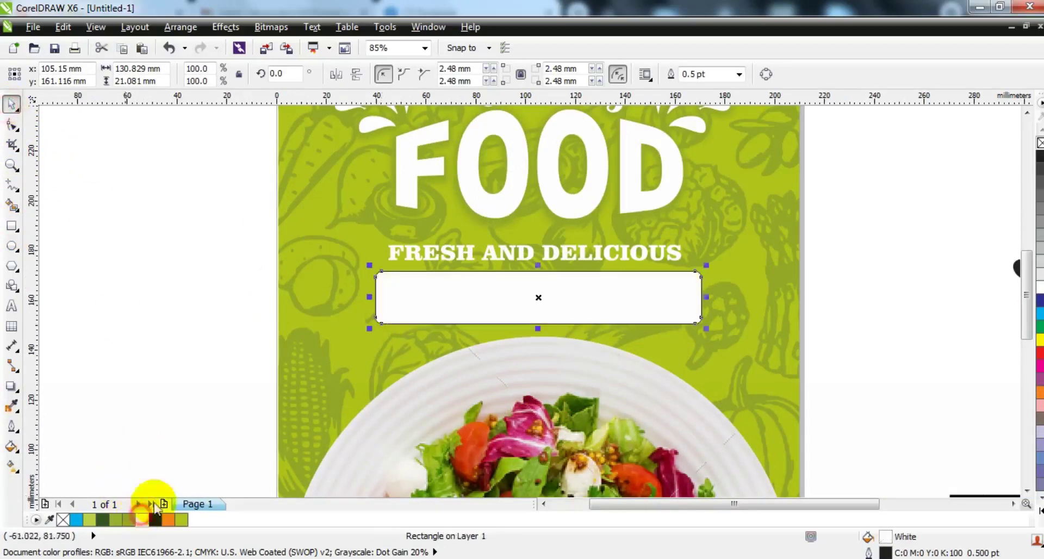
{"action": "right_click", "coordinate": [1037, 144]}
{"action": "left_click", "coordinate": [782, 315], "text": "shift"}
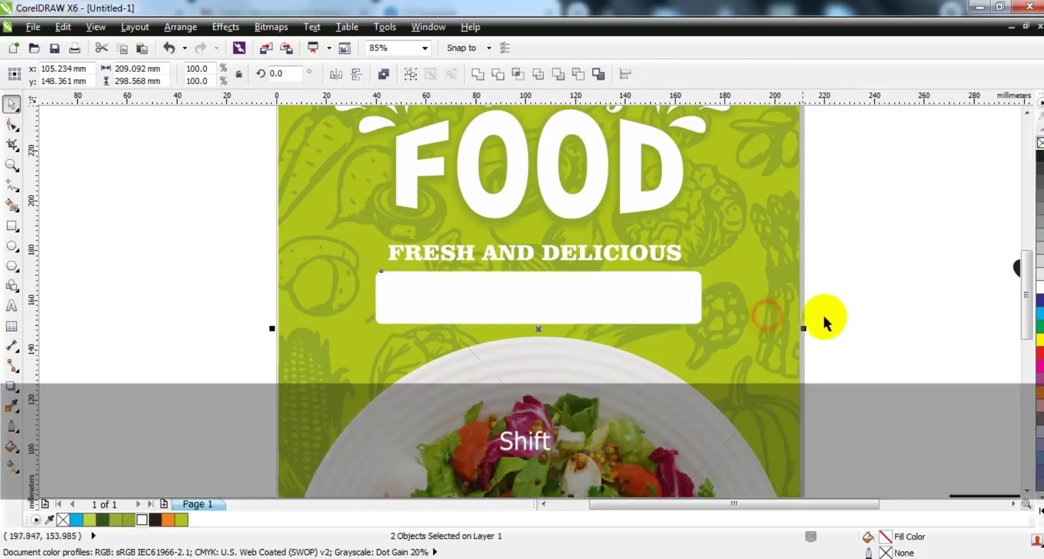
{"action": "key", "text": "c"}
{"action": "left_click", "coordinate": [867, 321]}
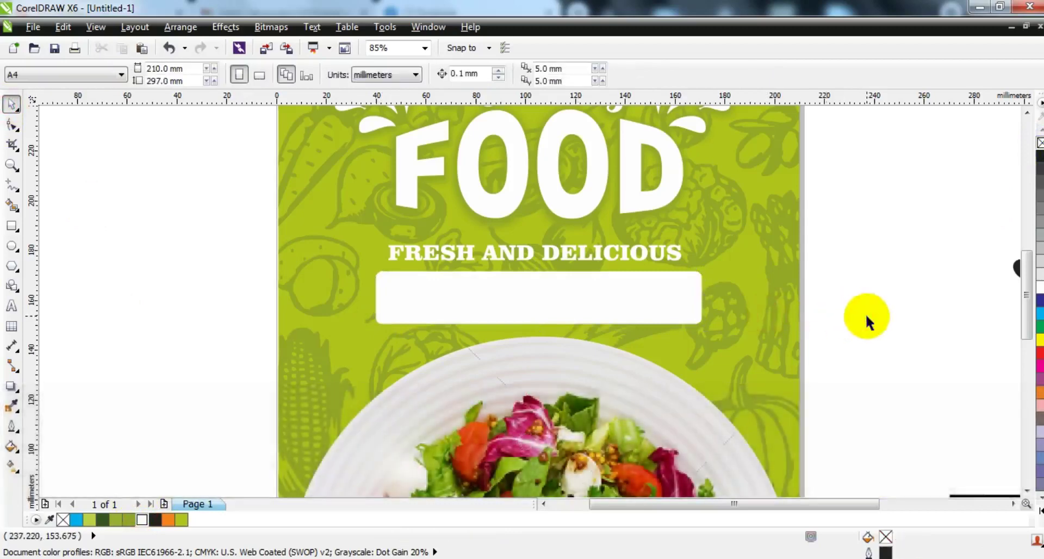
Copy the tagline straight down into the white box and colour the copy dark green
{"action": "left_click_drag", "start_coordinate": [459, 260], "coordinate": [466, 291]}
{"action": "left_click", "coordinate": [155, 519]}
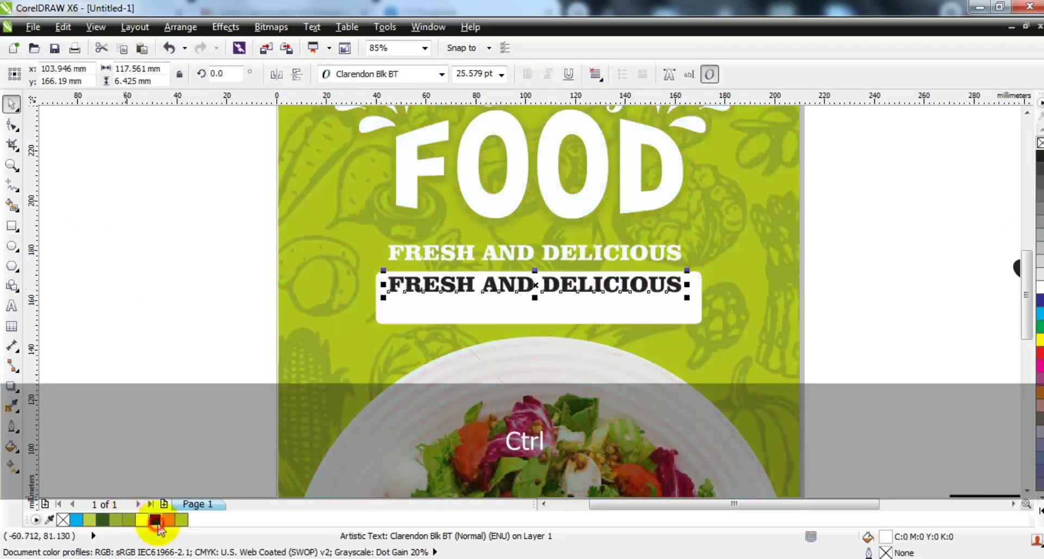
{"action": "left_click", "coordinate": [103, 519]}
Extend the copied text to two lines, each reading "FRESH AND DELICIOUS FRESH AND DELICIOUS"
{"action": "left_click", "coordinate": [11, 304]}
{"action": "key", "text": "shift+Home"}
{"action": "key", "text": "ctrl+c"}
{"action": "key", "text": "End"}
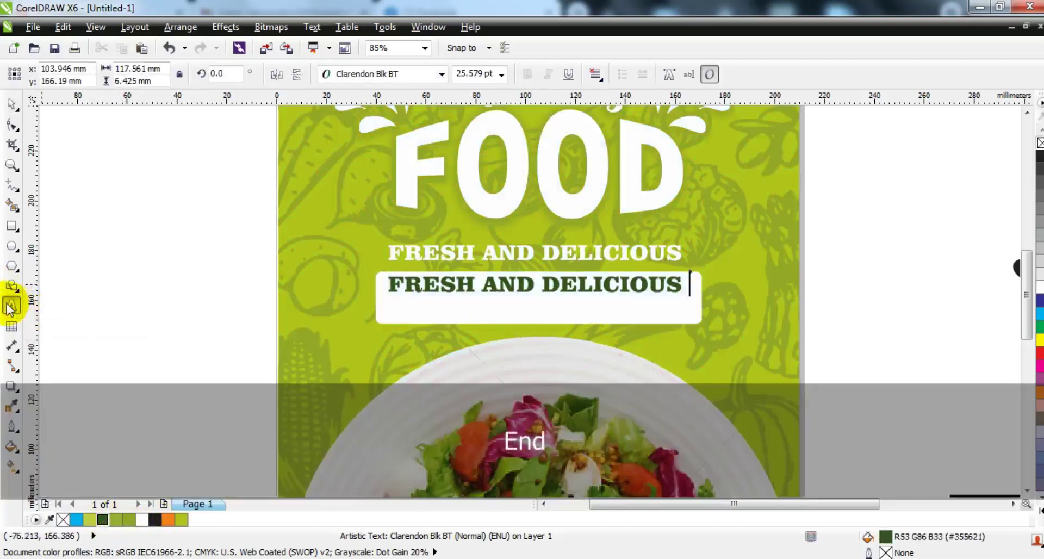
{"action": "key", "text": "ctrl+v"}
{"action": "key", "text": "shift+Home"}
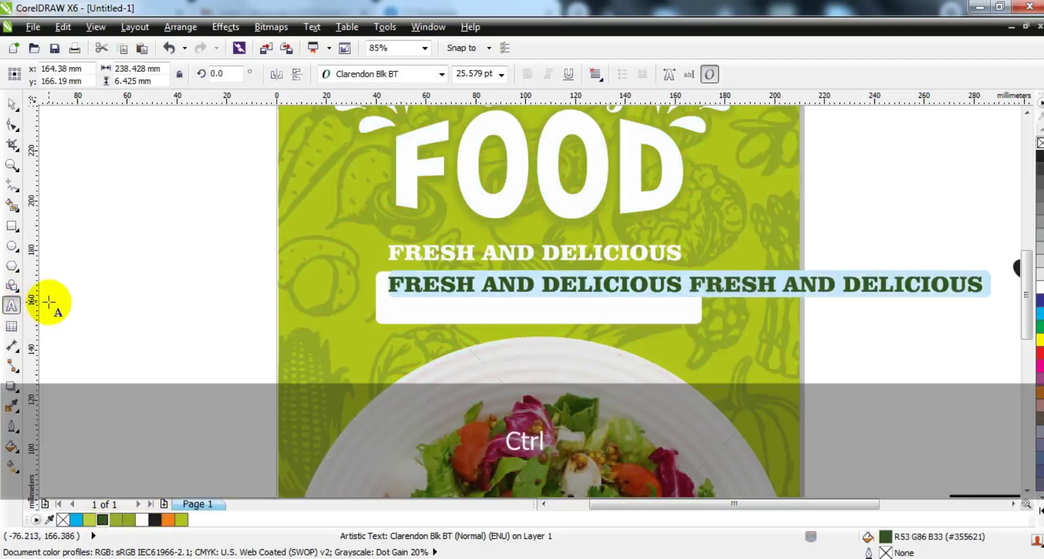
{"action": "key", "text": "End"}
{"action": "key", "text": "Return"}
{"action": "key", "text": "ctrl+v"}
{"action": "left_click", "coordinate": [12, 103]}
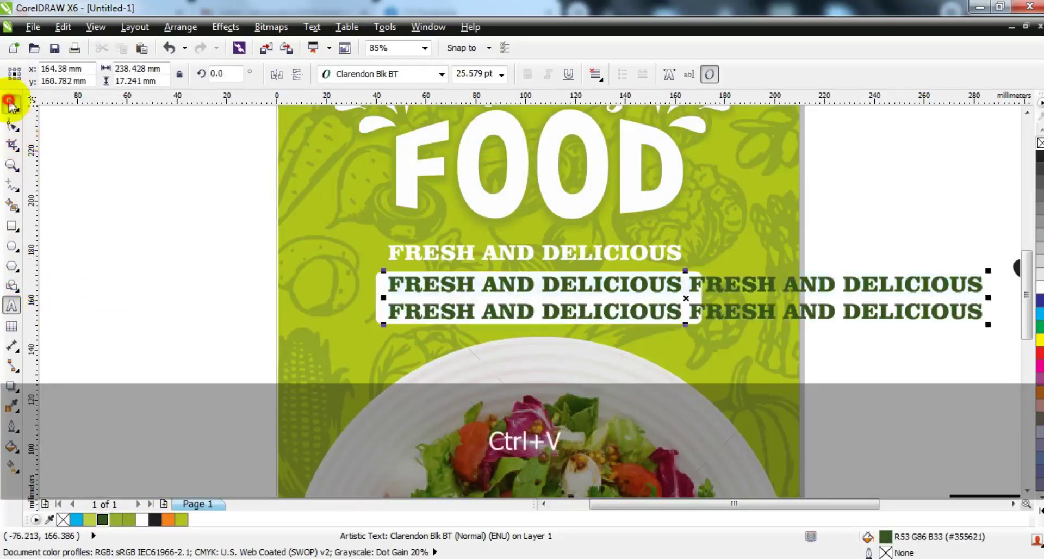
Change the two-line text to Arial, scale it down to about 14 pt and centre it both ways in the white box
{"action": "left_click", "coordinate": [384, 80]}
{"action": "left_click", "coordinate": [348, 102]}
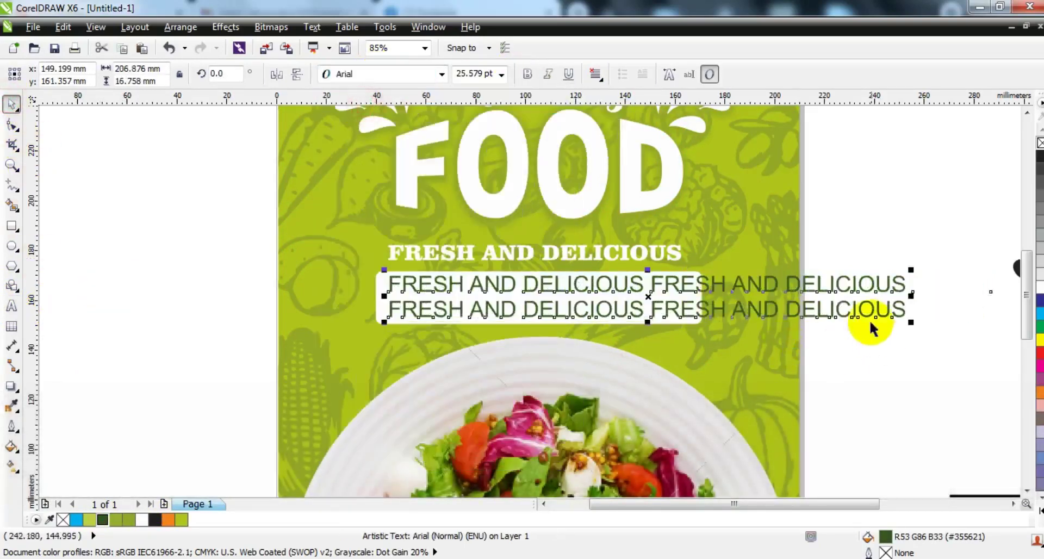
{"action": "left_click_drag", "start_coordinate": [908, 324], "coordinate": [678, 328]}
{"action": "left_click", "coordinate": [668, 317], "text": "shift"}
{"action": "key", "text": "c"}
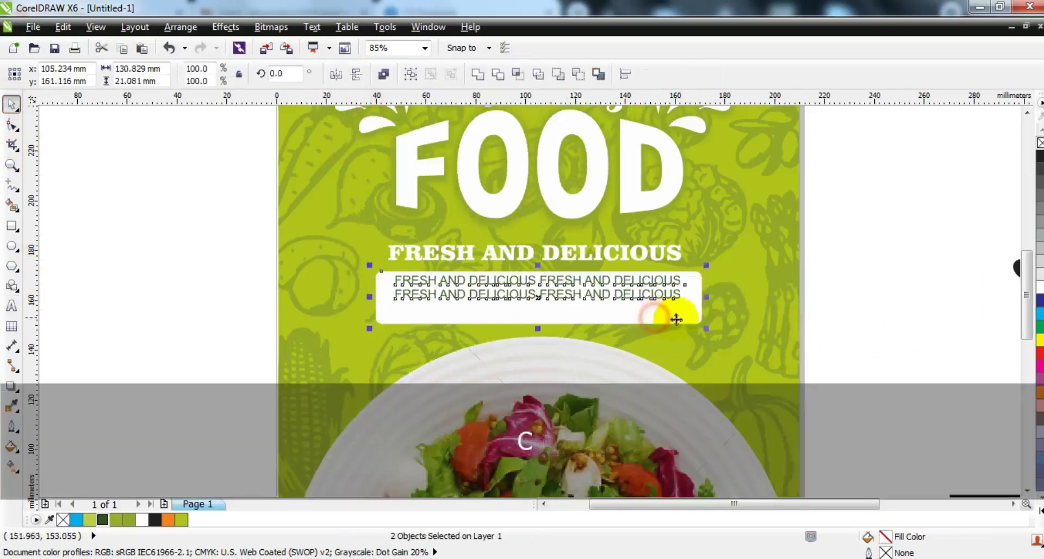
{"action": "key", "text": "e"}
Make the two-line text in the white box bold and shrink it slightly
{"action": "left_click", "coordinate": [833, 310]}
{"action": "left_click", "coordinate": [563, 307]}
{"action": "left_click", "coordinate": [526, 74]}
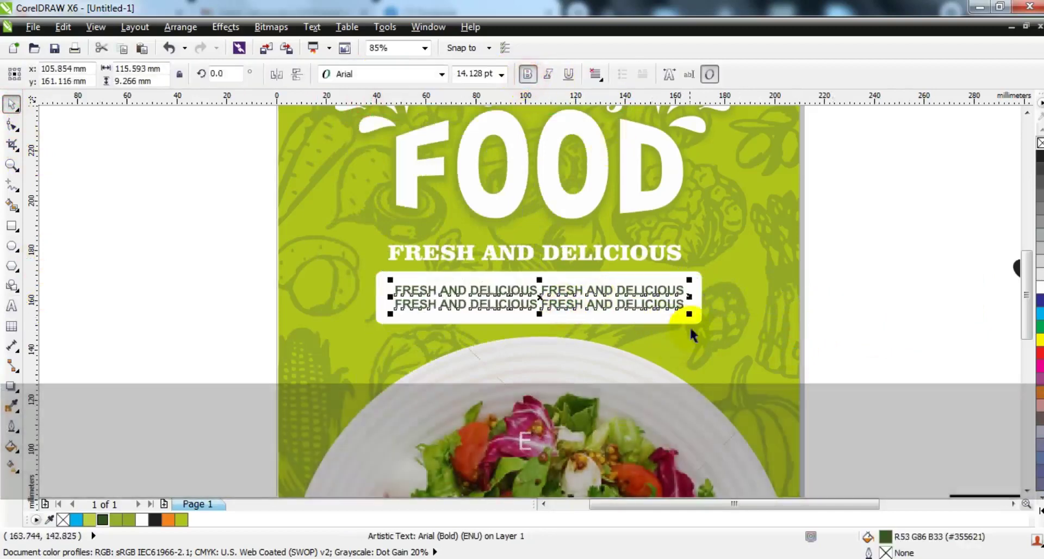
{"action": "left_click_drag", "start_coordinate": [689, 314], "coordinate": [682, 314]}
{"action": "left_click", "coordinate": [735, 324], "text": "shift"}
{"action": "key", "text": "Escape"}
Copy the two-line text into the dark green footer and colour the copy white
{"action": "scroll", "coordinate": [780, 297], "scroll_direction": "down", "scroll_amount": 1}
{"action": "left_click", "coordinate": [779, 297]}
{"action": "left_click_drag", "start_coordinate": [570, 292], "coordinate": [553, 477]}
{"action": "right_click", "coordinate": [553, 477]}
{"action": "left_click", "coordinate": [1040, 288]}
{"action": "left_click", "coordinate": [746, 283]}
{"action": "left_click", "coordinate": [712, 196]}
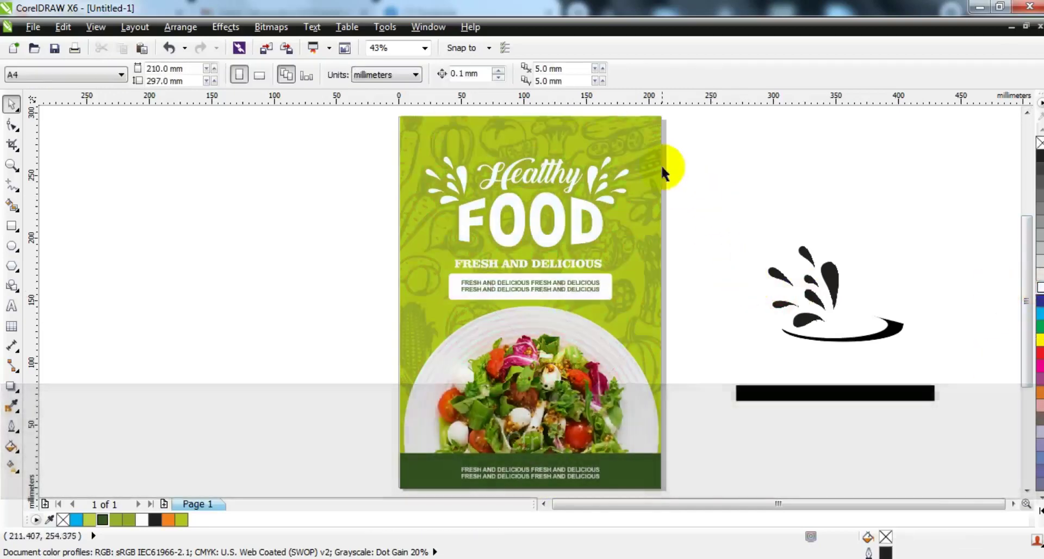
Delete the leftover black splash shapes and bar beside the page and preview the flyer full screen
{"action": "left_click_drag", "start_coordinate": [666, 168], "coordinate": [962, 446]}
{"action": "key", "text": "Delete"}
{"action": "key", "text": "F9"}
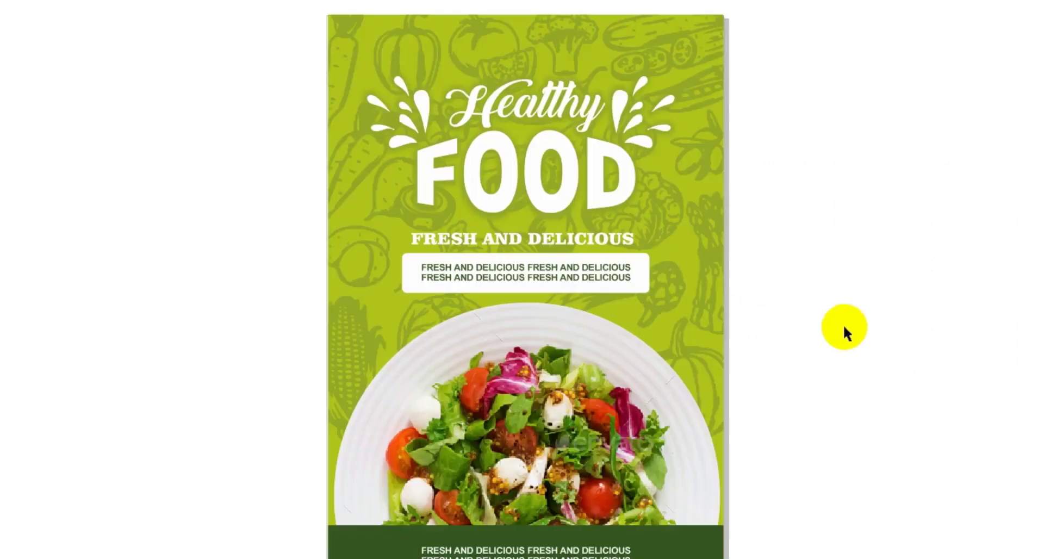